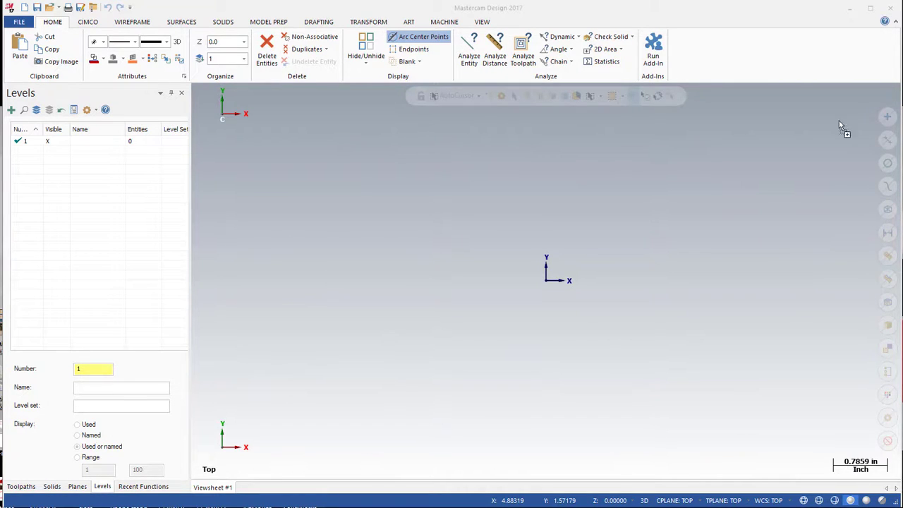
- Tilt Part1.mcam into 3D and hide level Part1 (2), keeping Part1 (1) active and visible
left_click_drag(536, 183, 536, 185)
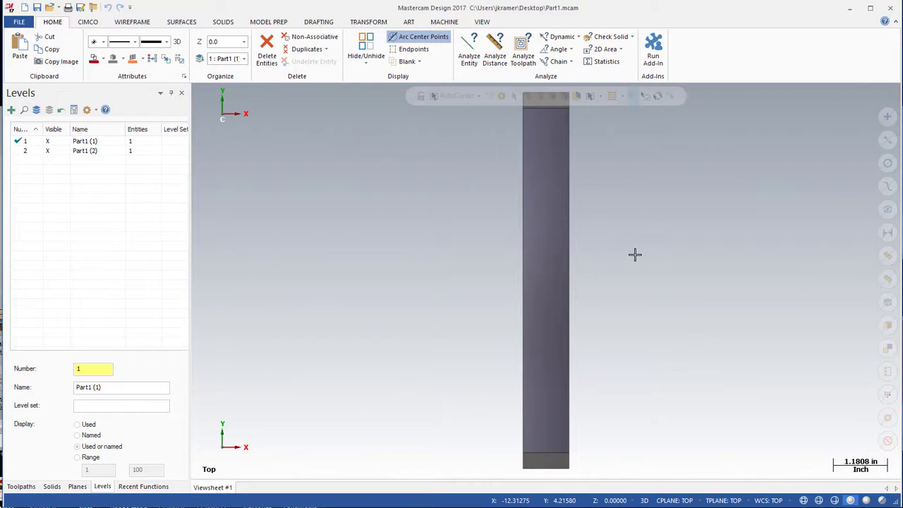
key("alt+7")
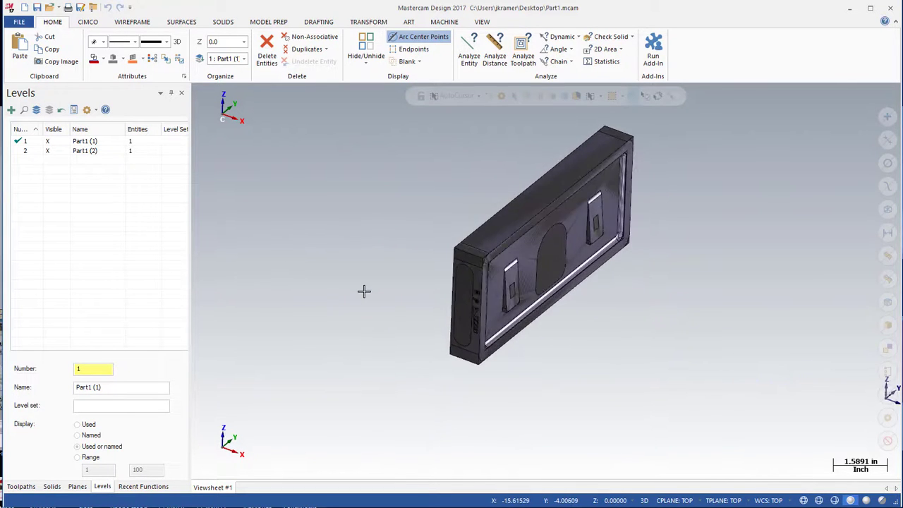
left_click(52, 152)
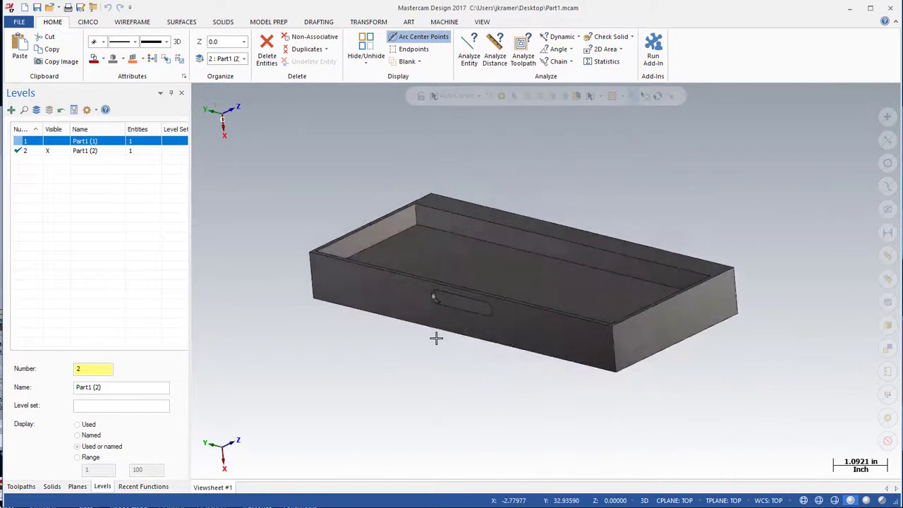
left_click(23, 142)
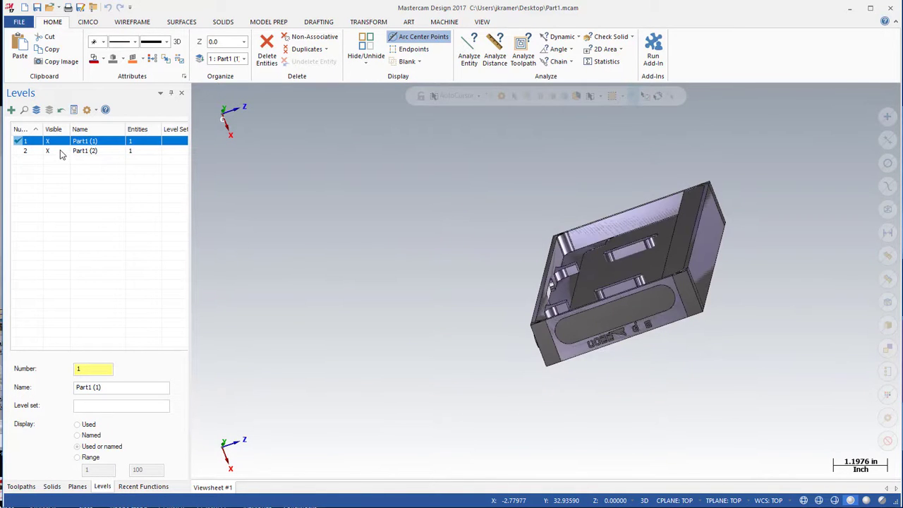
left_click(61, 151)
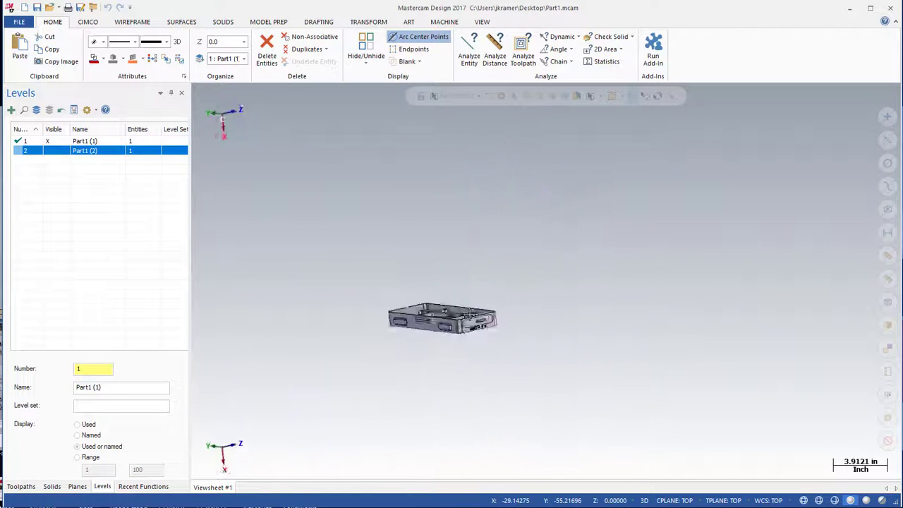
- Switch to the Isometric (WCS) view and zoom until the phone-case part fills the viewport
right_click(488, 316)
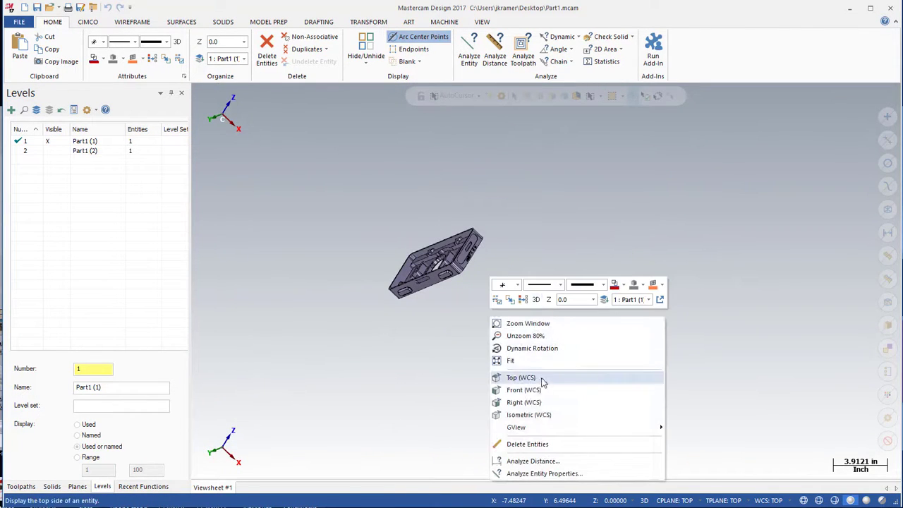
left_click(518, 415)
scroll(529, 399, "down", 5)
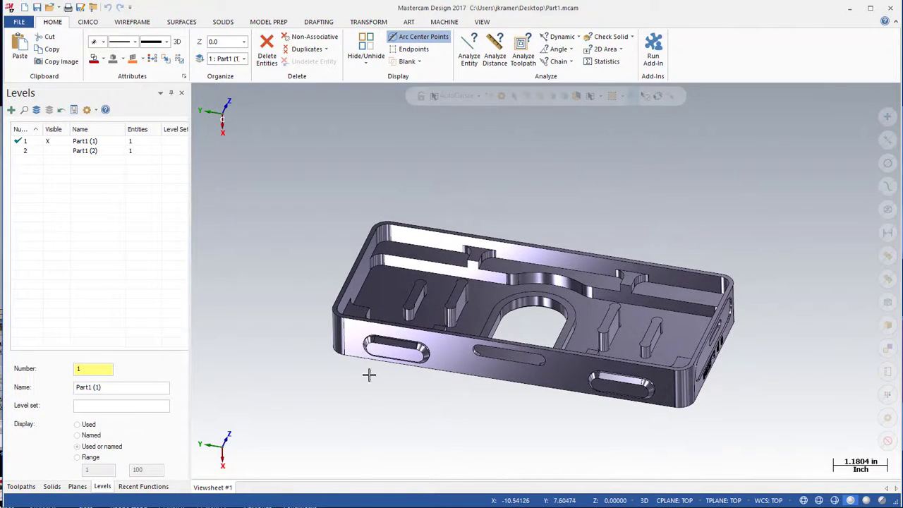
- Start a new dynamic plane attached to the top rim, with its origin on the rim's corner
left_click(221, 449)
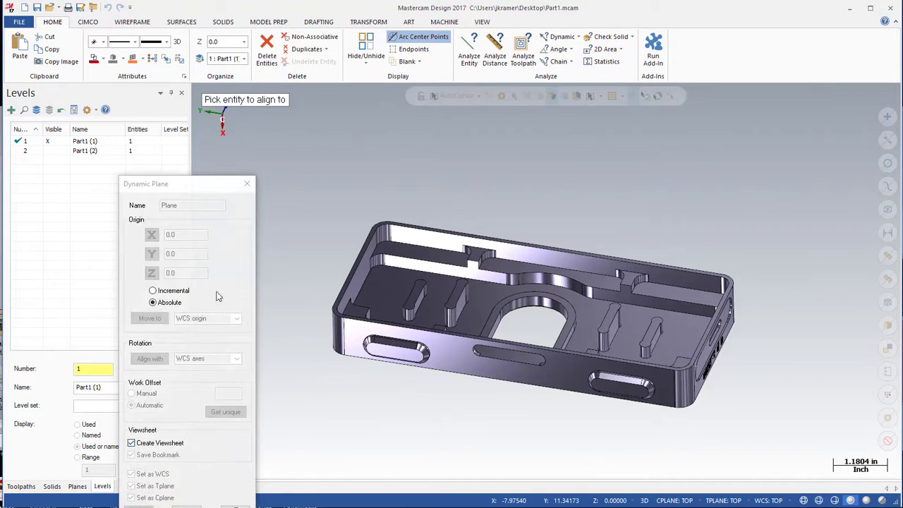
left_click_drag(187, 189, 147, 107)
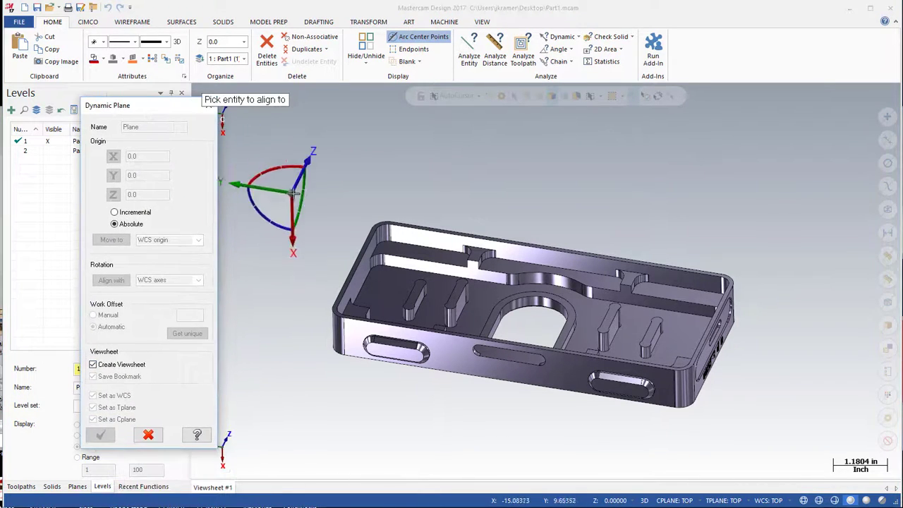
scroll(317, 178, "up", 4)
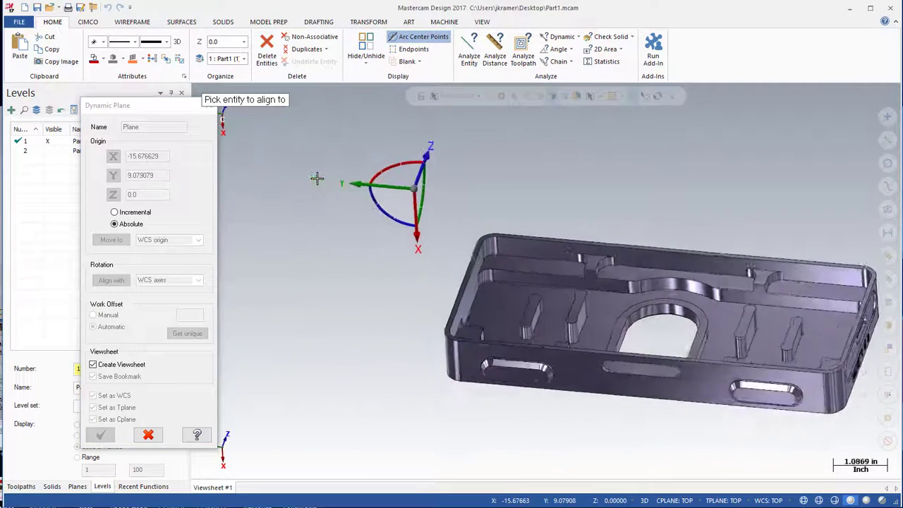
scroll(317, 177, "up", 1)
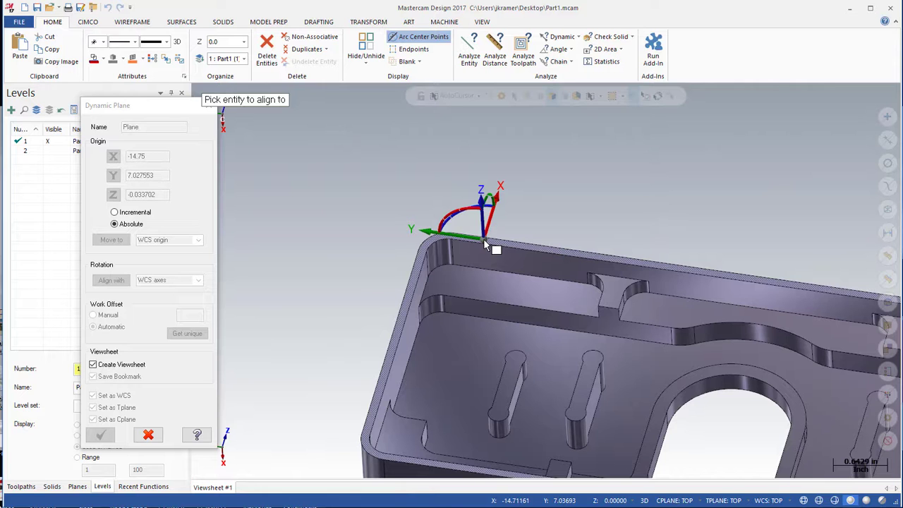
left_click(485, 245)
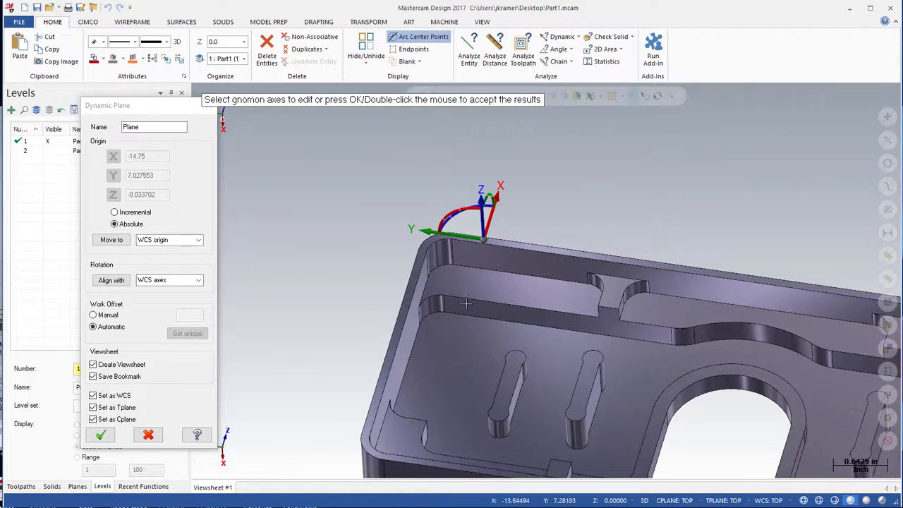
scroll(466, 241, "up", 3)
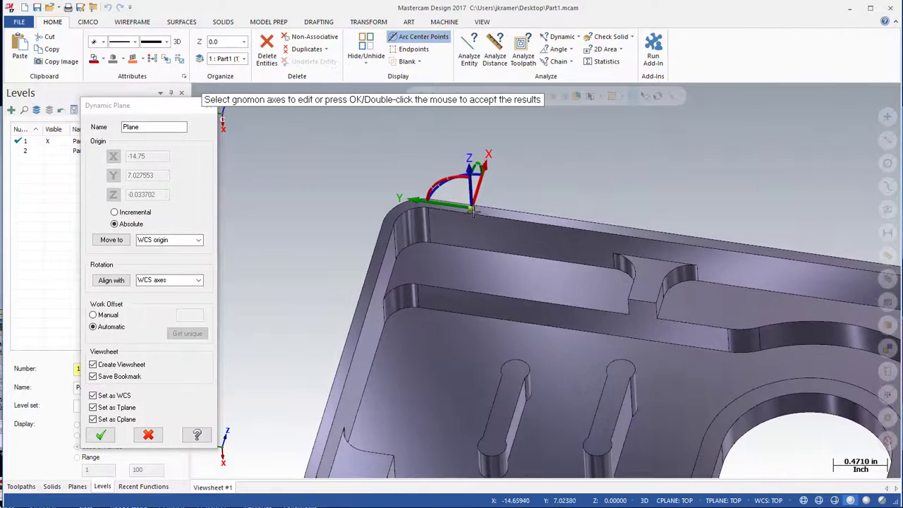
left_click(471, 206)
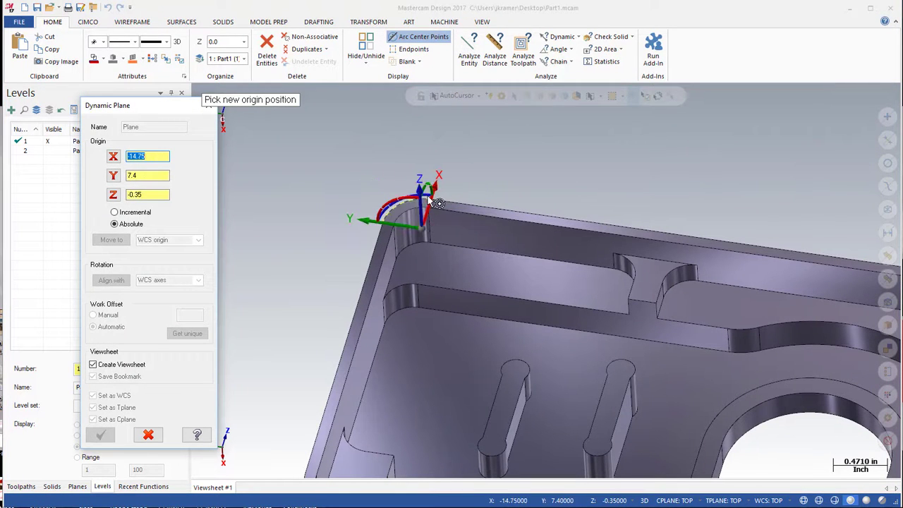
left_click(421, 203)
scroll(417, 232, "down", 1)
scroll(416, 233, "down", 1)
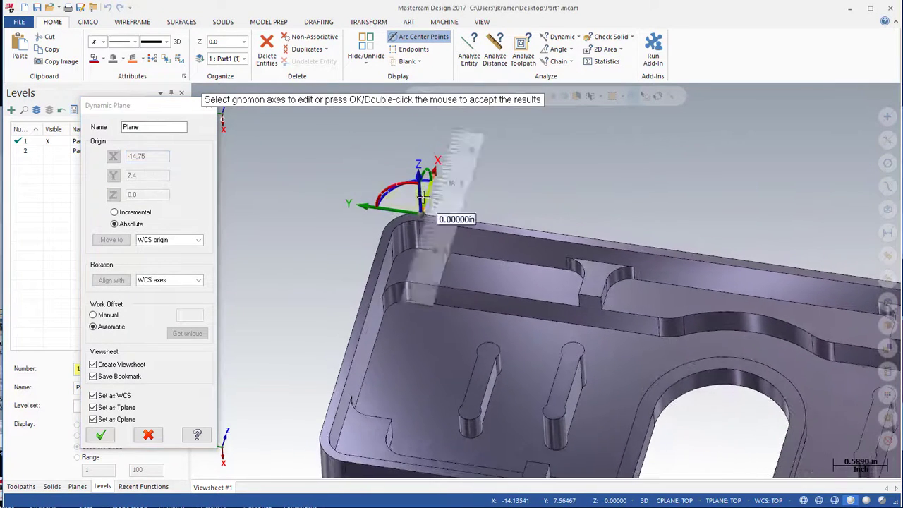
- Rotate the plane -90° and shift its origin so Y is 7.75
left_click(426, 178)
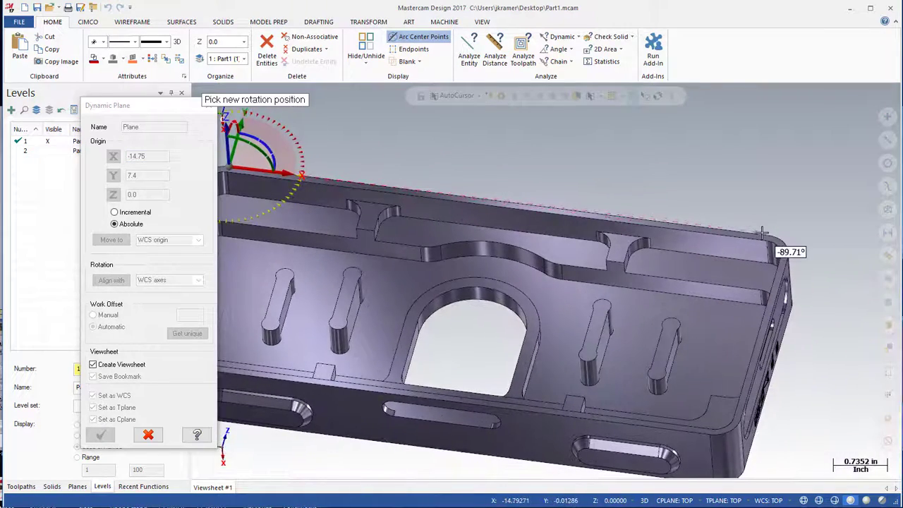
left_click(771, 239)
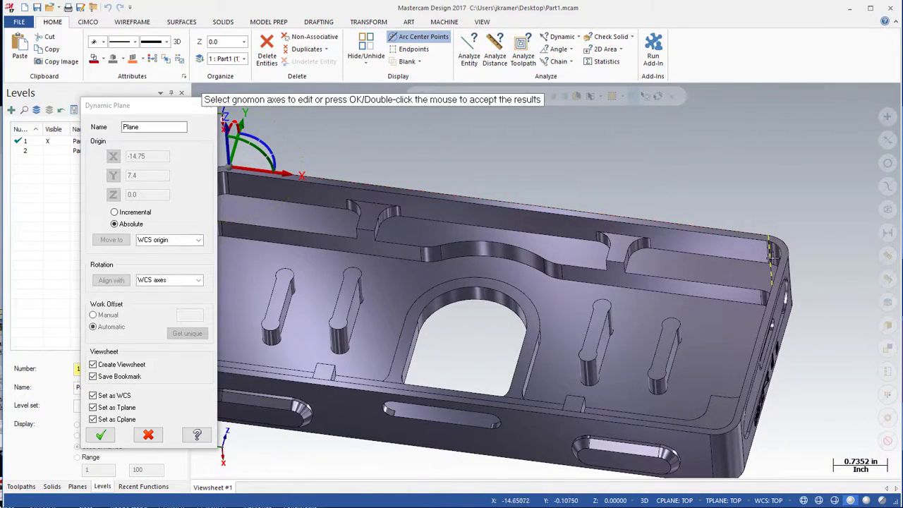
scroll(517, 242, "up", 4)
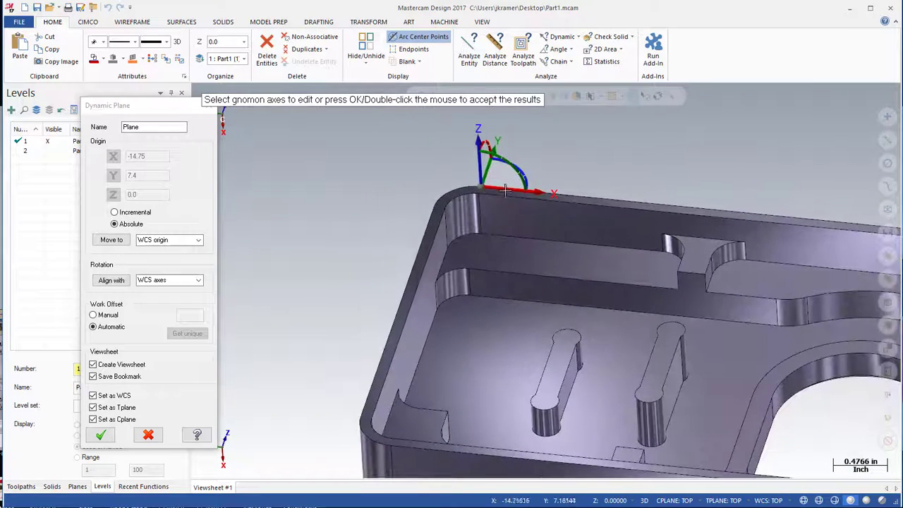
left_click(502, 191)
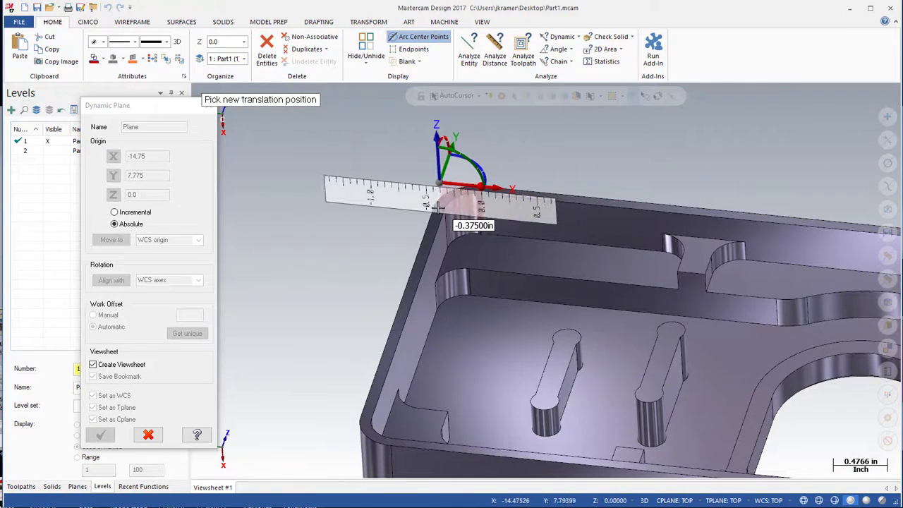
scroll(432, 206, "up", 4)
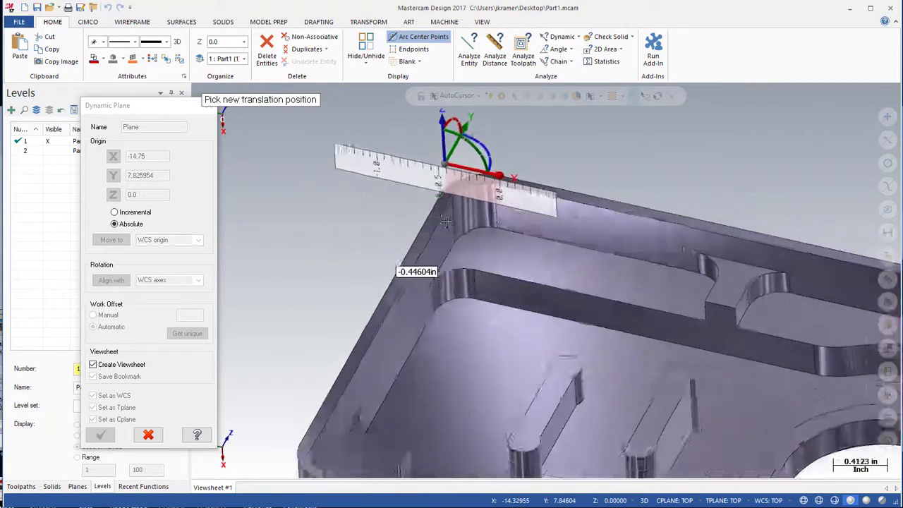
left_click(424, 204)
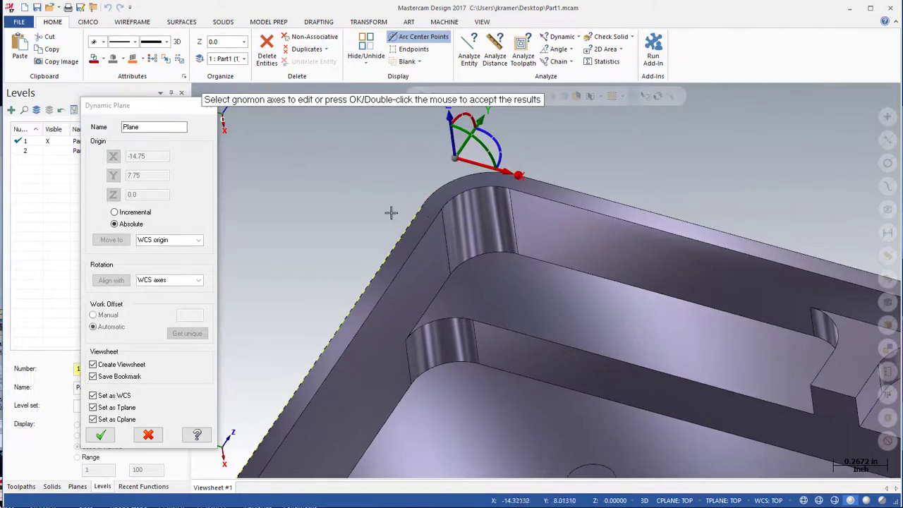
middle_click_drag(374, 212, 353, 243)
scroll(332, 213, "down", 3)
scroll(332, 211, "down", 3)
- Name the plane 'main plane', turn off Create Viewsheet, and accept it
double_click(155, 127)
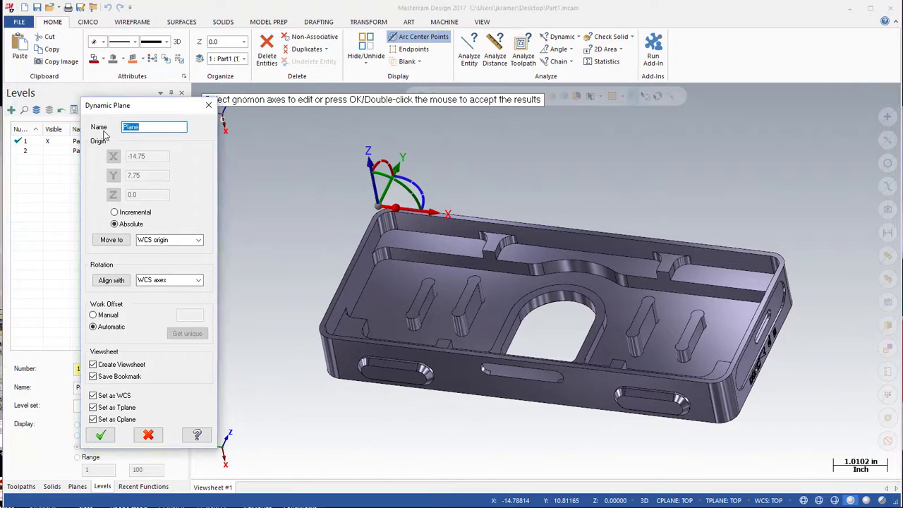
type("main p")
left_click(92, 366)
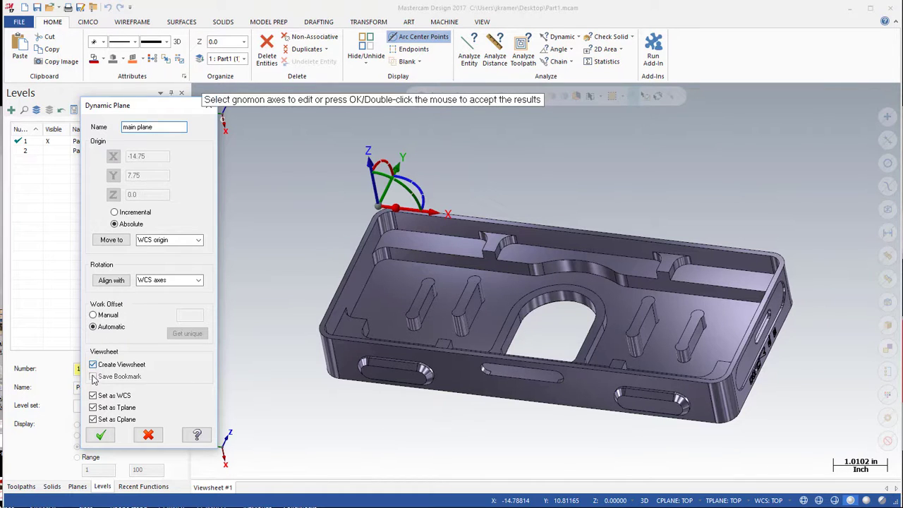
left_click(101, 435)
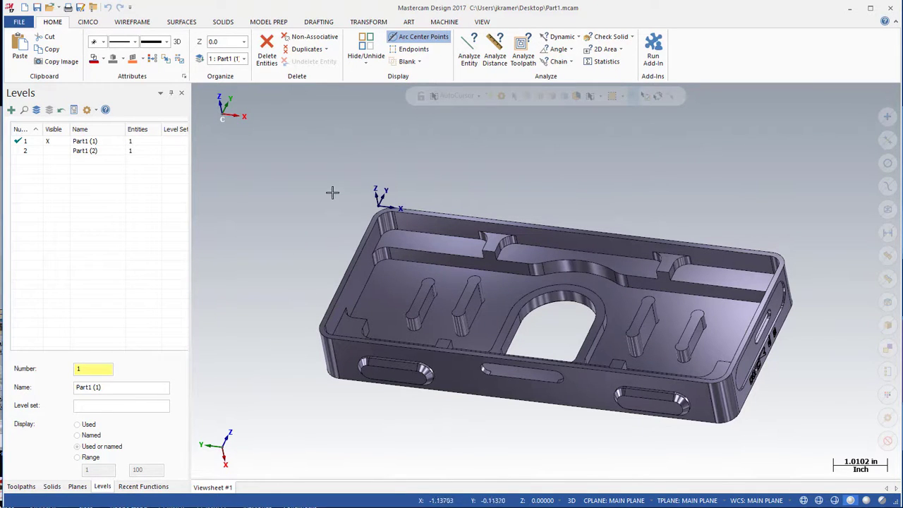
- Make main plane active, then view the part isometrically and orbit to see its inner wall
left_click(77, 487)
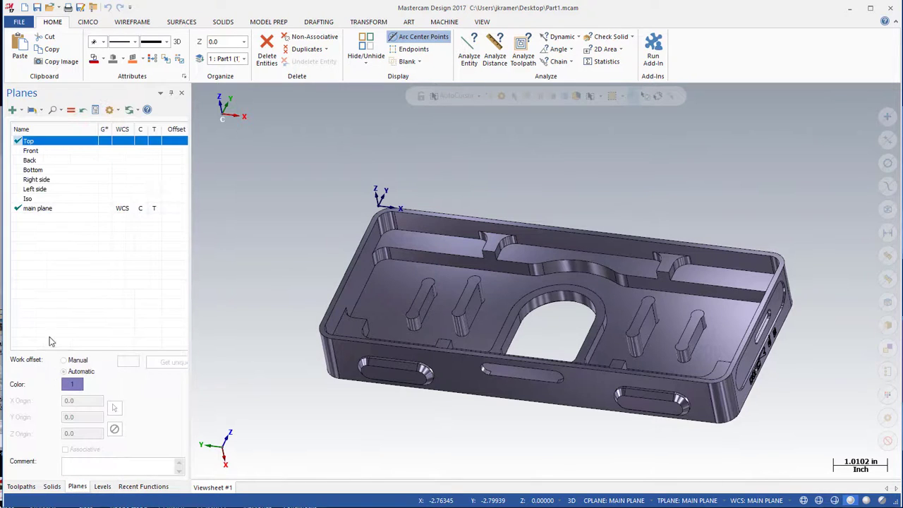
left_click(103, 209)
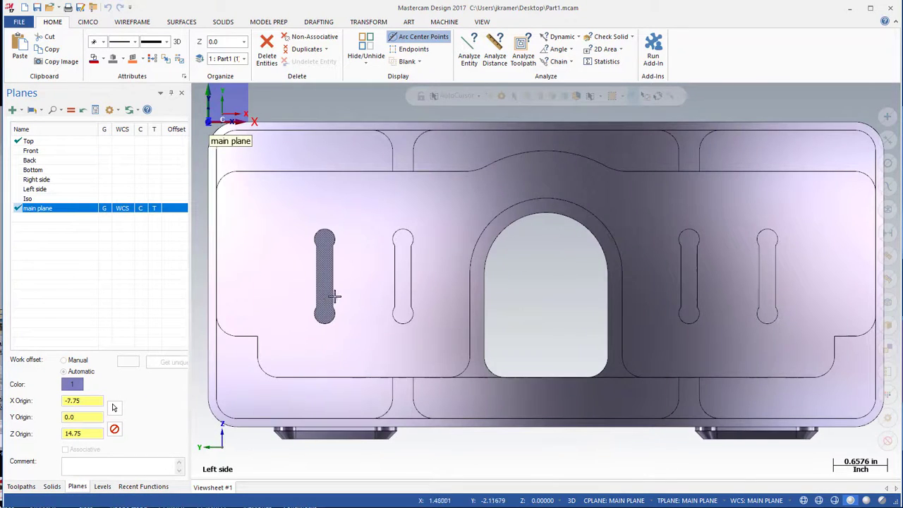
scroll(358, 296, "down", 2)
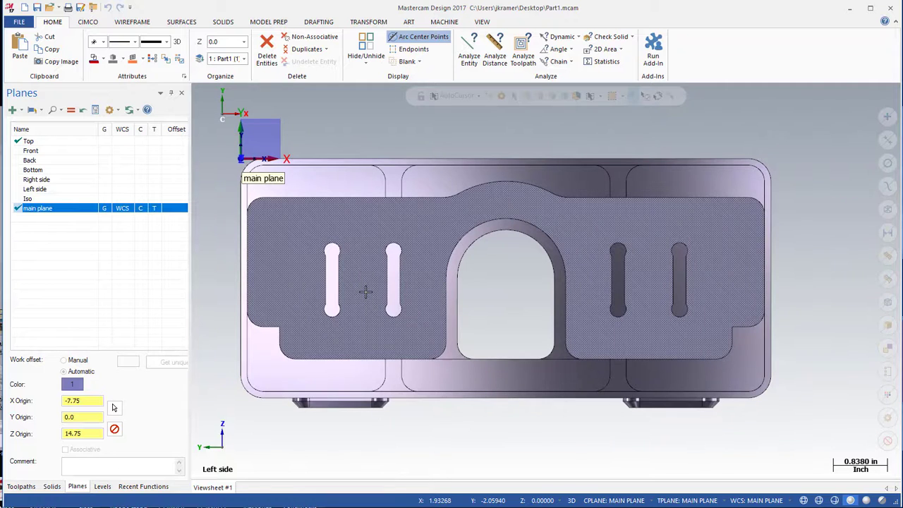
key("alt+7")
scroll(367, 292, "down", 1)
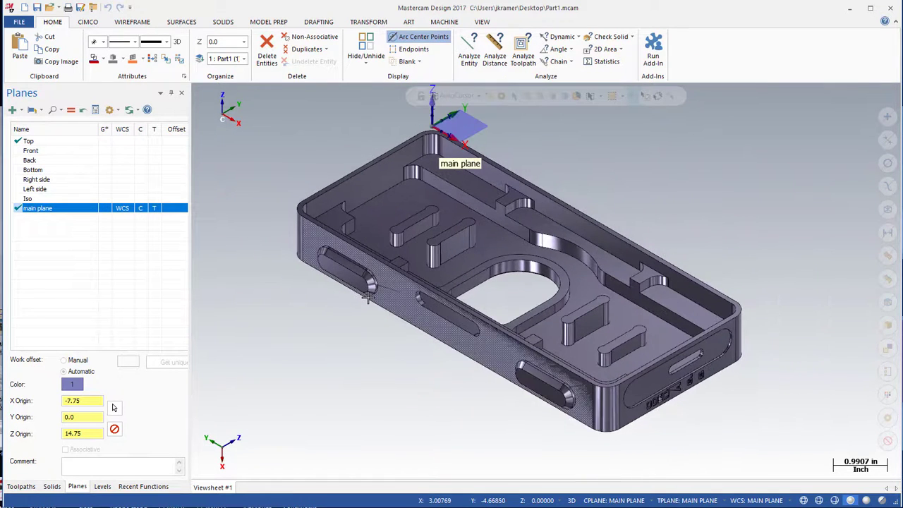
left_click(234, 221)
middle_click_drag(234, 221, 394, 362)
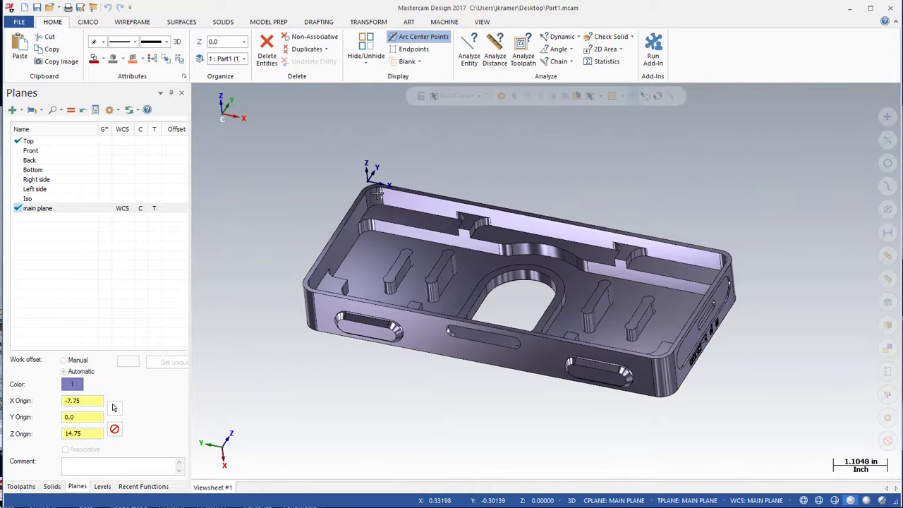
- Start a Bounding Box around the phone-case solid
left_click(132, 22)
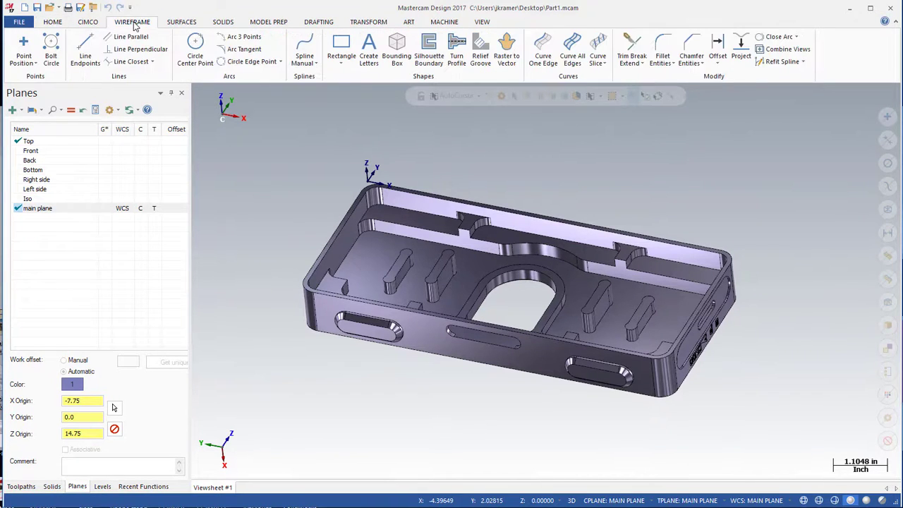
left_click(396, 50)
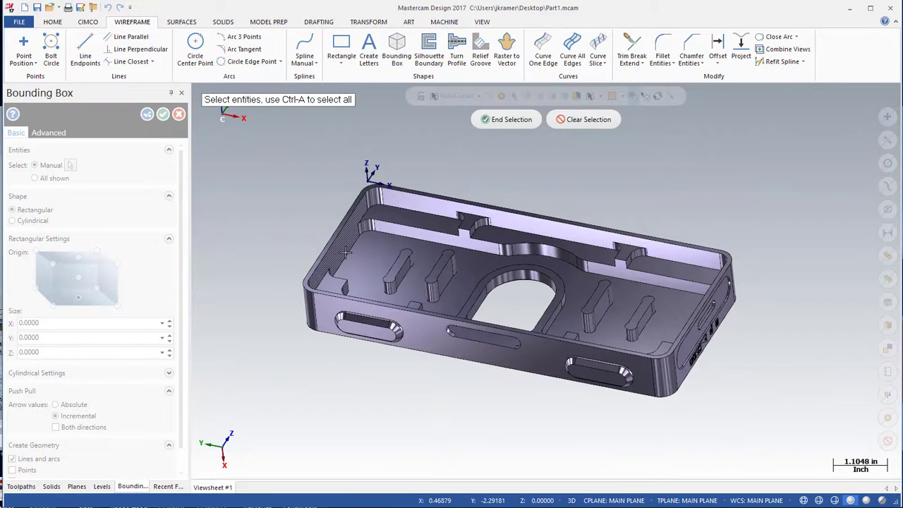
left_click(381, 268)
left_click(513, 122)
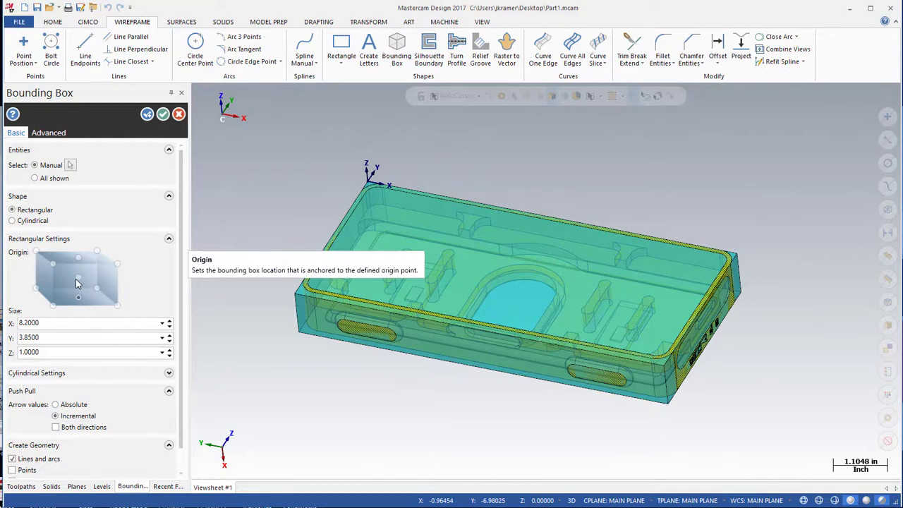
- Set the bounding box size to X 8.5 and Y 4.0, keeping Z at 1.0
left_click(61, 321)
type("8")
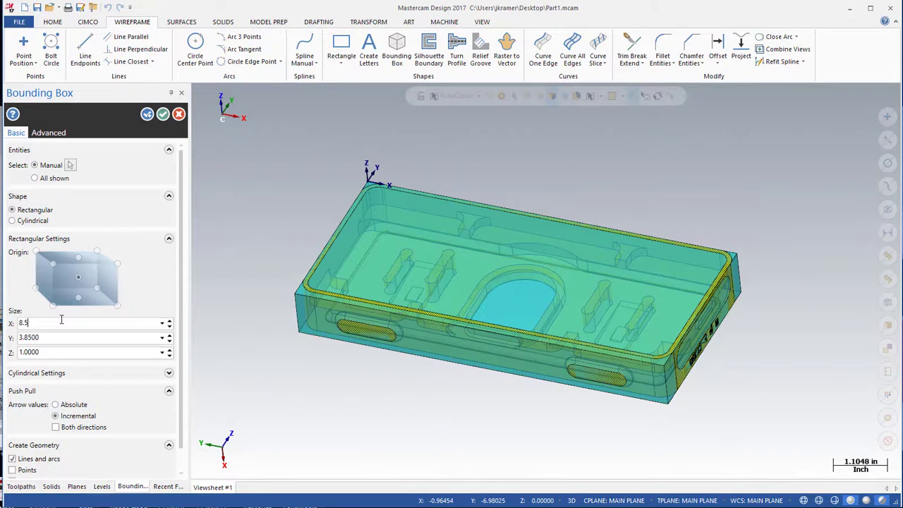
type(".5")
key("Return")
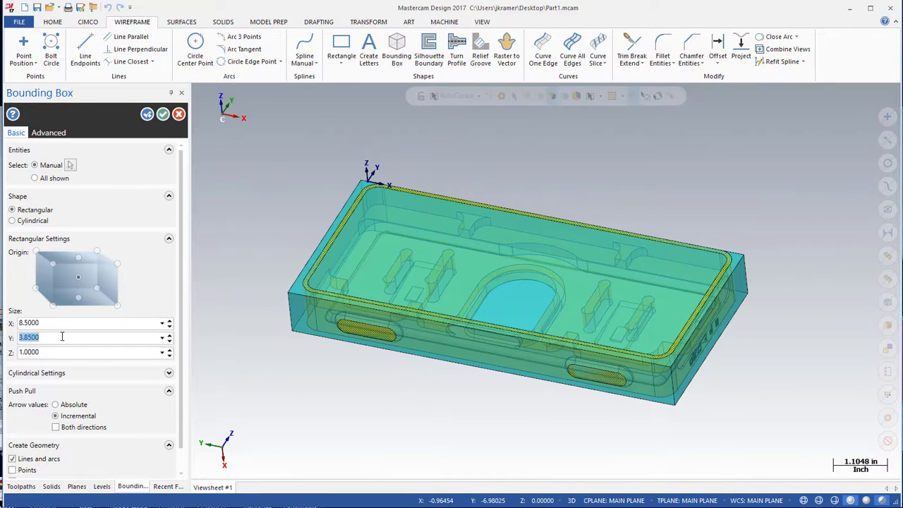
type("4")
key("Return")
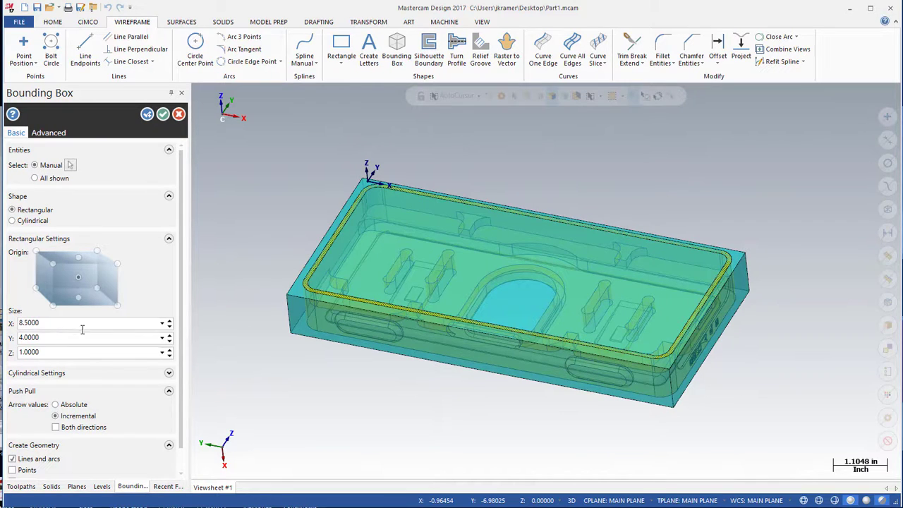
double_click(70, 351)
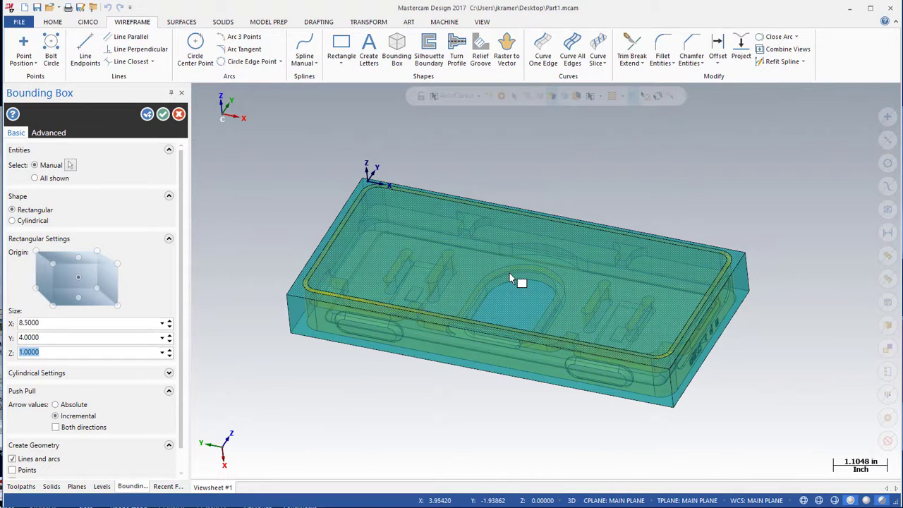
left_click(510, 273)
- Push the box's top face up 0.05 and bottom face down 0.2, giving 1.25 total height
left_click_drag(515, 268, 520, 224)
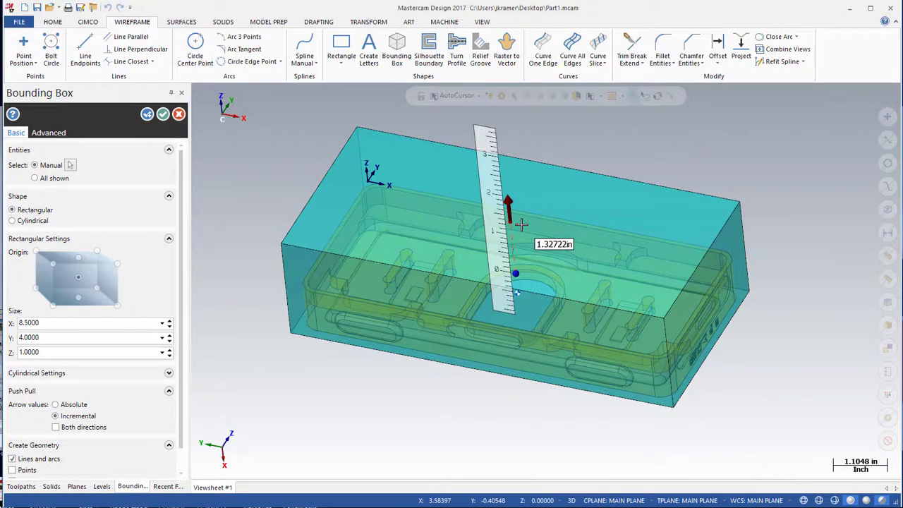
type(".05")
key("Return")
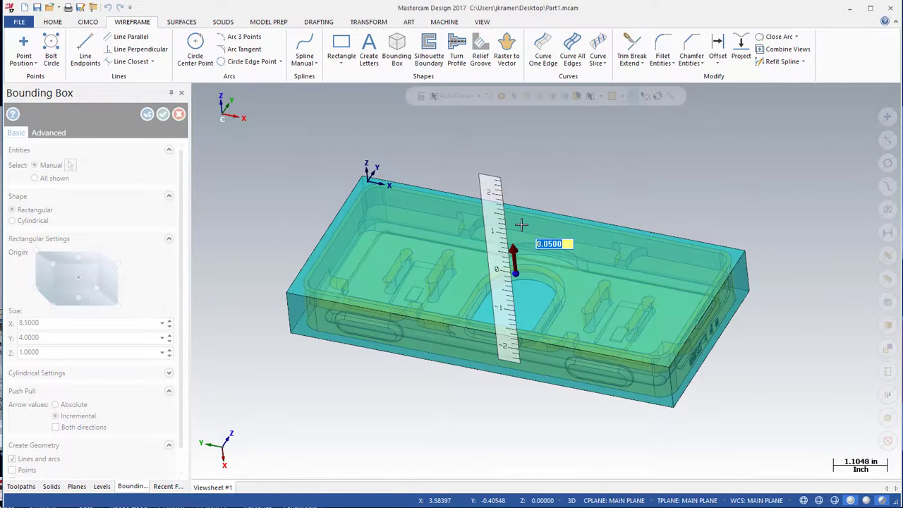
middle_click_drag(461, 409, 491, 323)
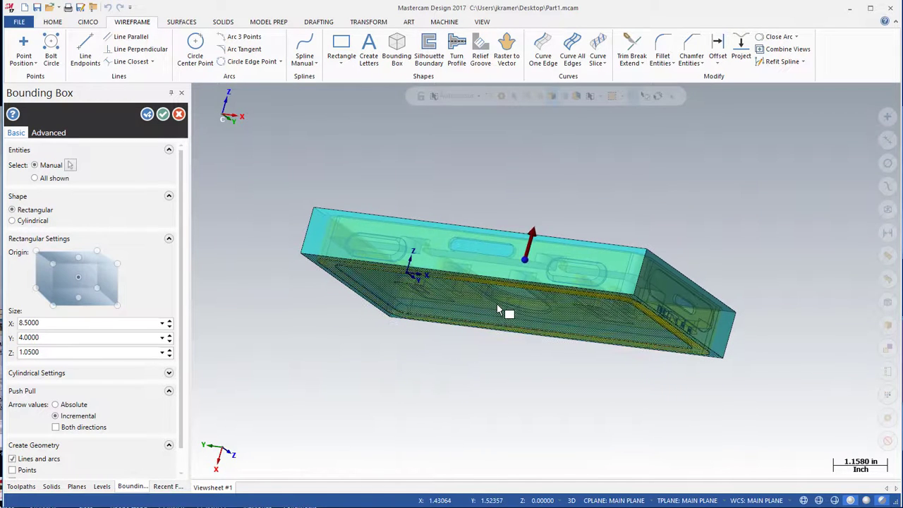
left_click(507, 322)
left_click_drag(507, 323, 505, 330)
type(".2")
key("Return")
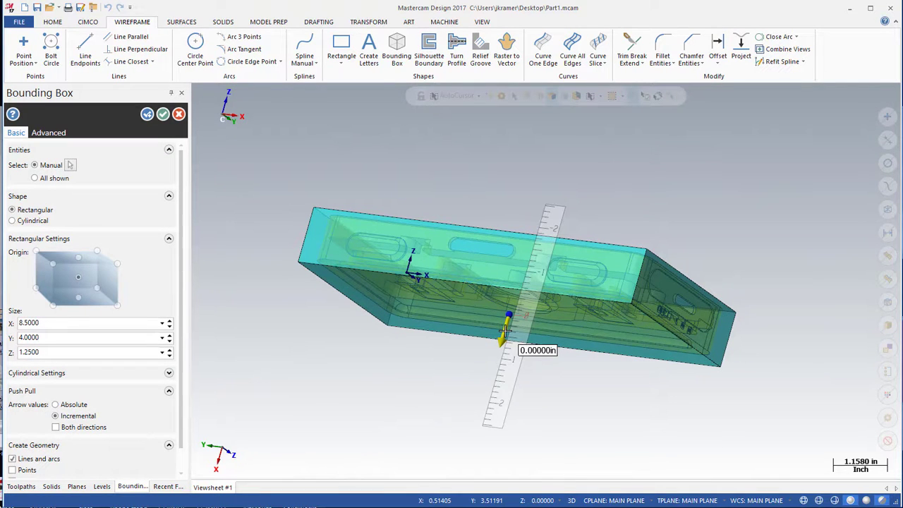
key("End")
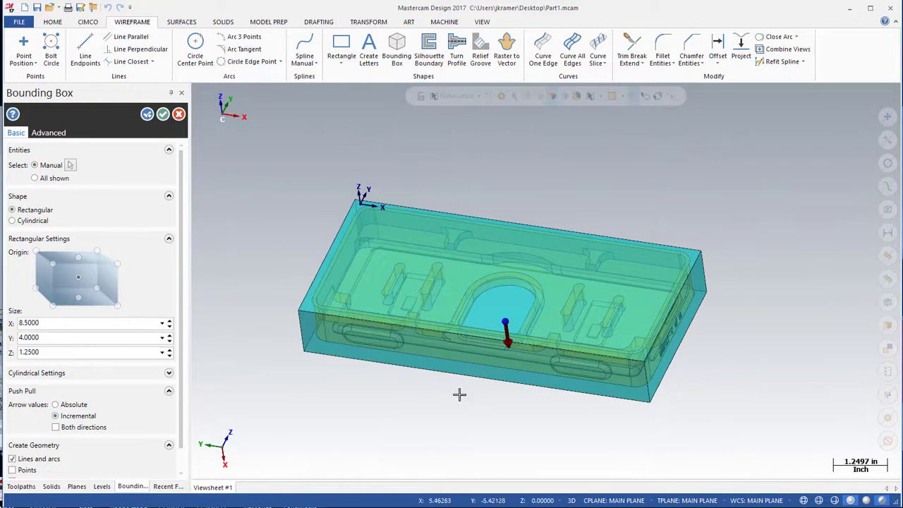
scroll(181, 393, "down", 1)
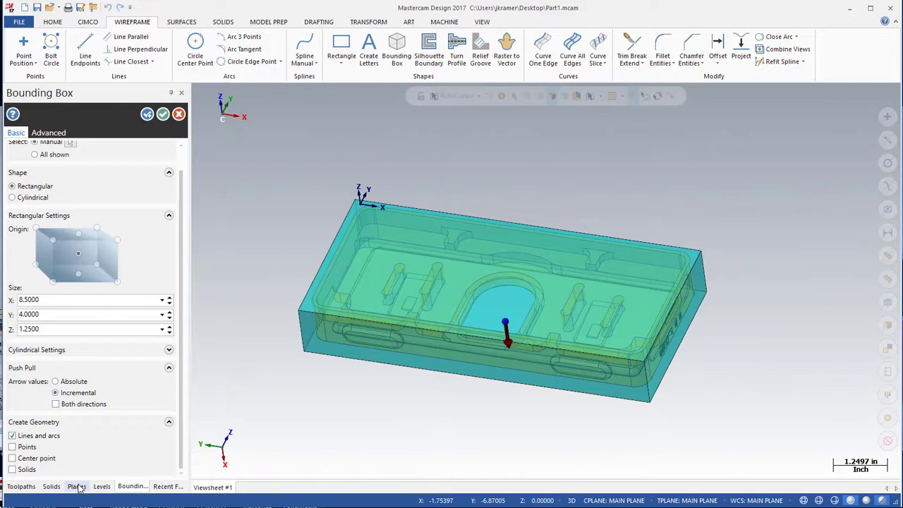
- Create level 3 named 'stock' and make it the current level
left_click(101, 486)
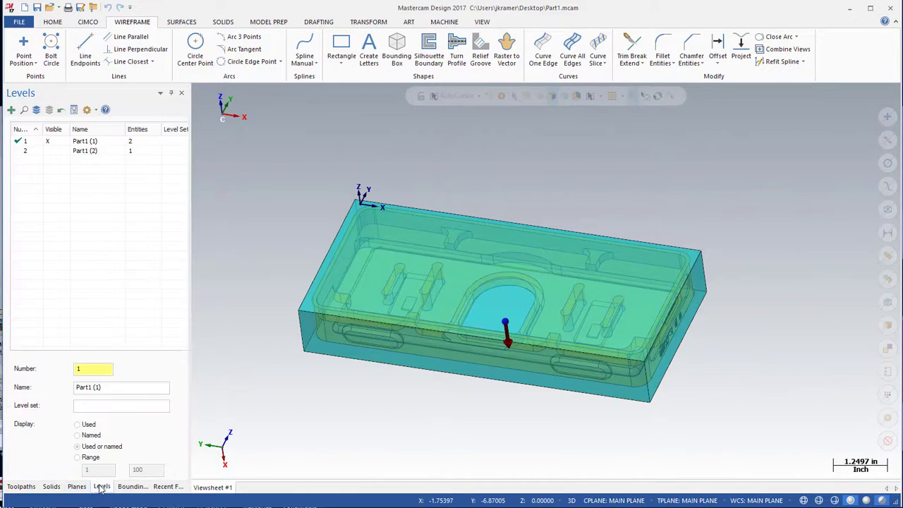
double_click(78, 369)
key("Return")
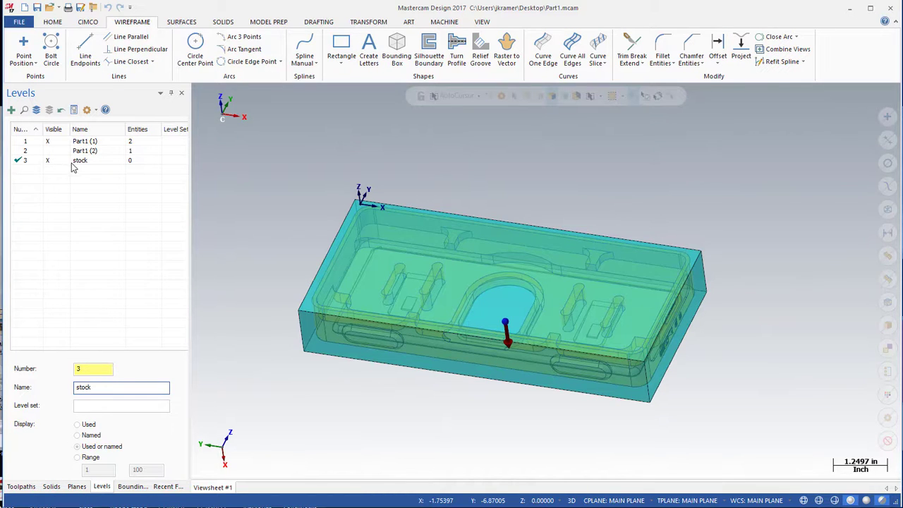
left_click(132, 487)
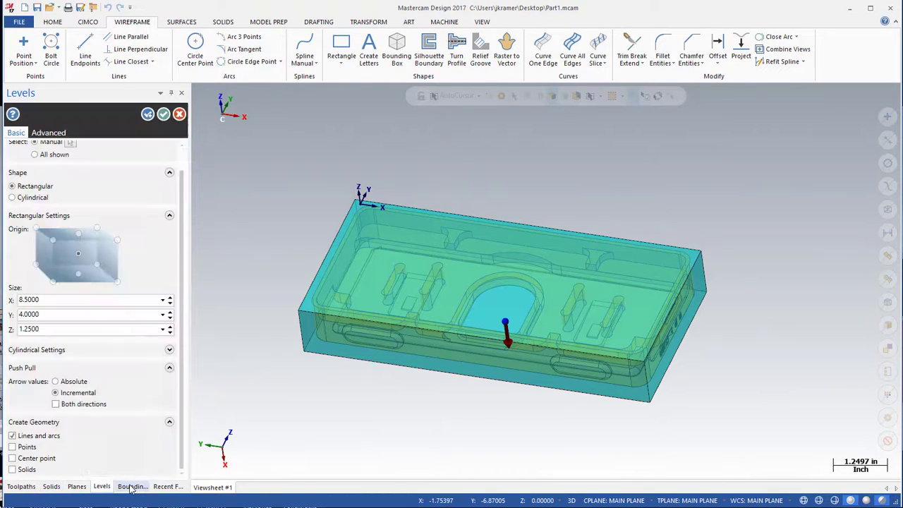
- Have the bounding box create tool plane 'op1 paths', set as current tool plane and WCS
left_click(35, 229)
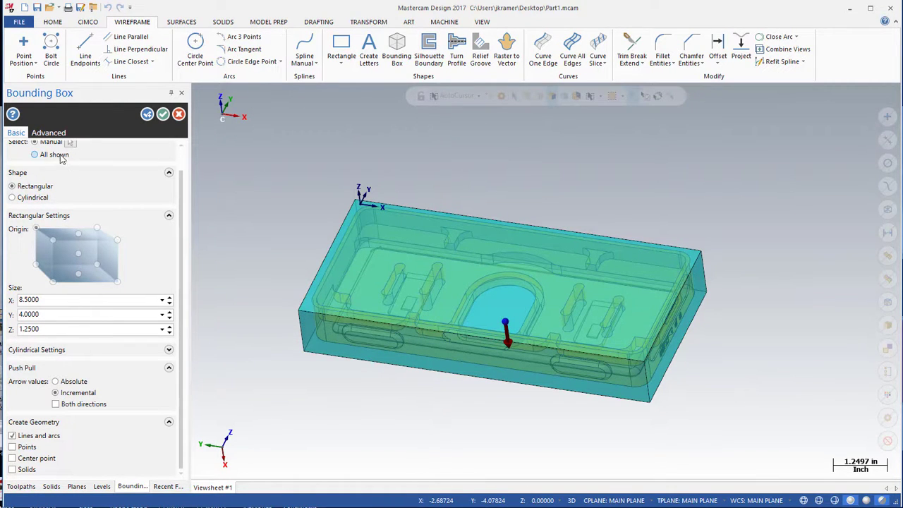
scroll(179, 238, "up", 1)
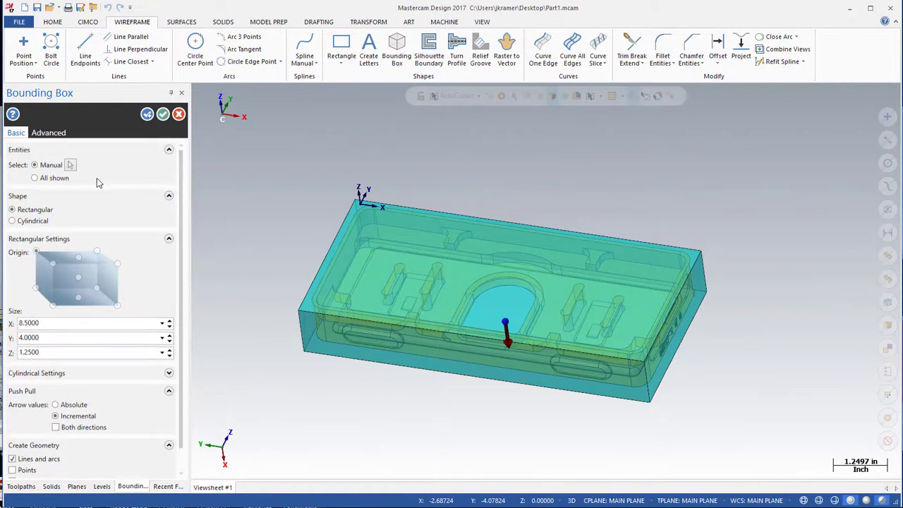
left_click(49, 133)
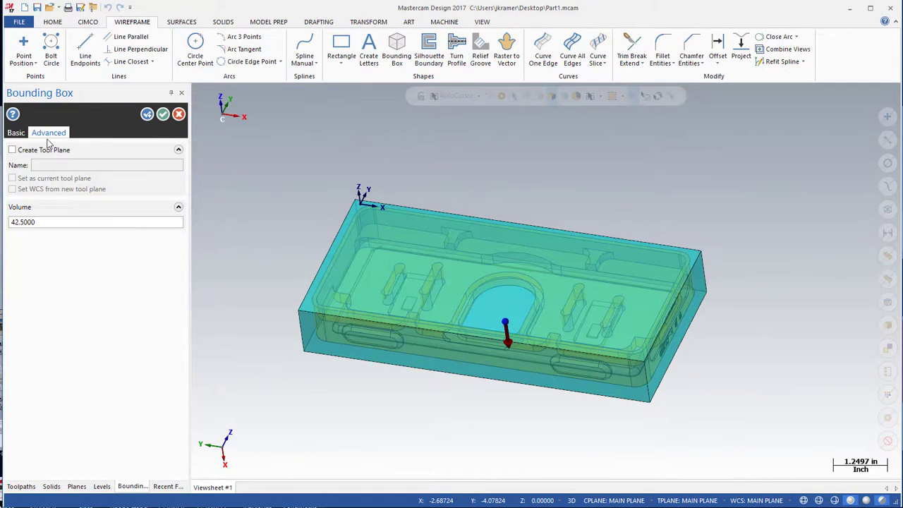
left_click(14, 151)
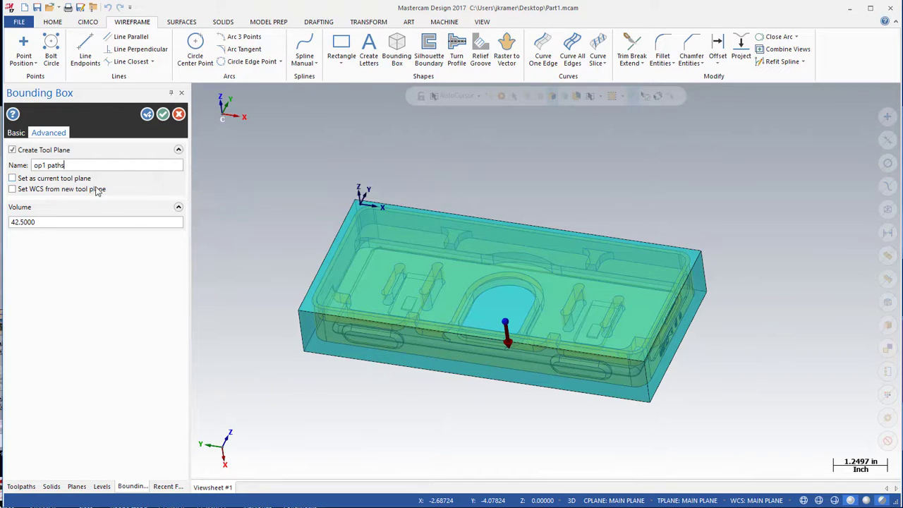
left_click(12, 179)
left_click(14, 191)
- Create the stock box, make op1 paths the Cplane, and return to level Part1 (1)
left_click(162, 115)
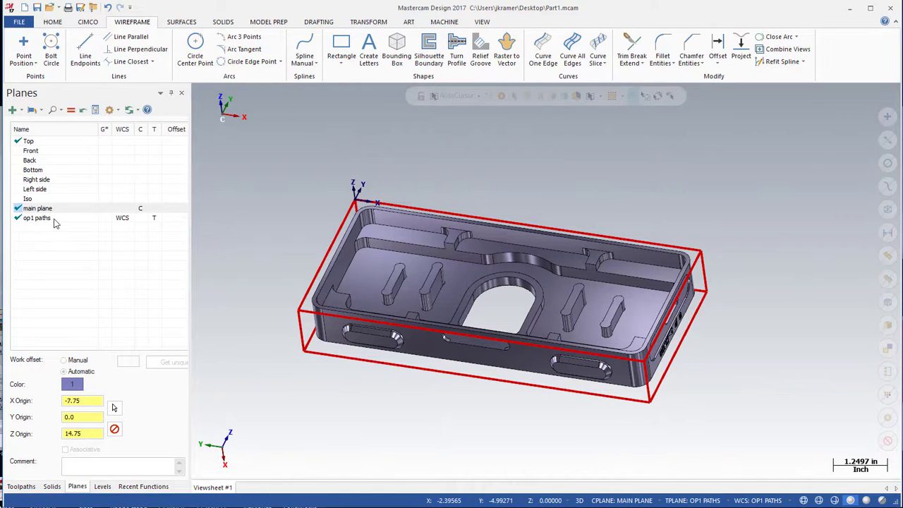
left_click(141, 218)
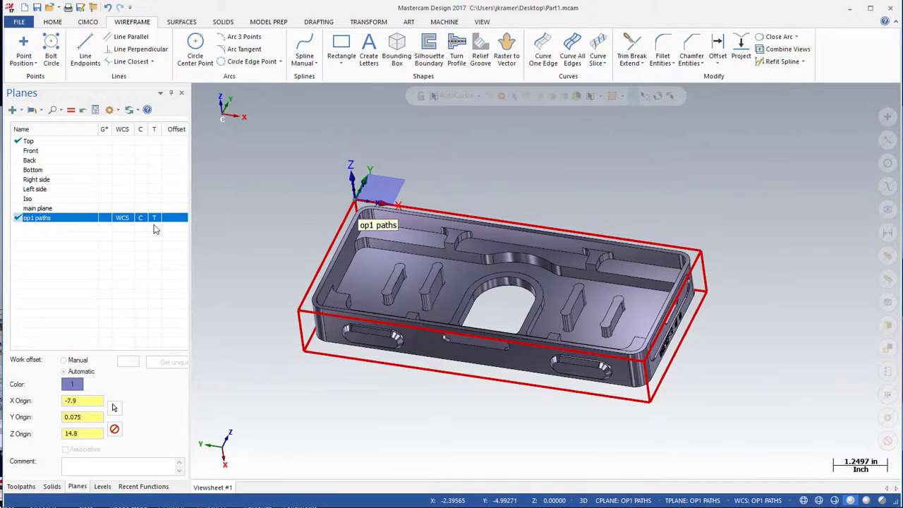
left_click(94, 485)
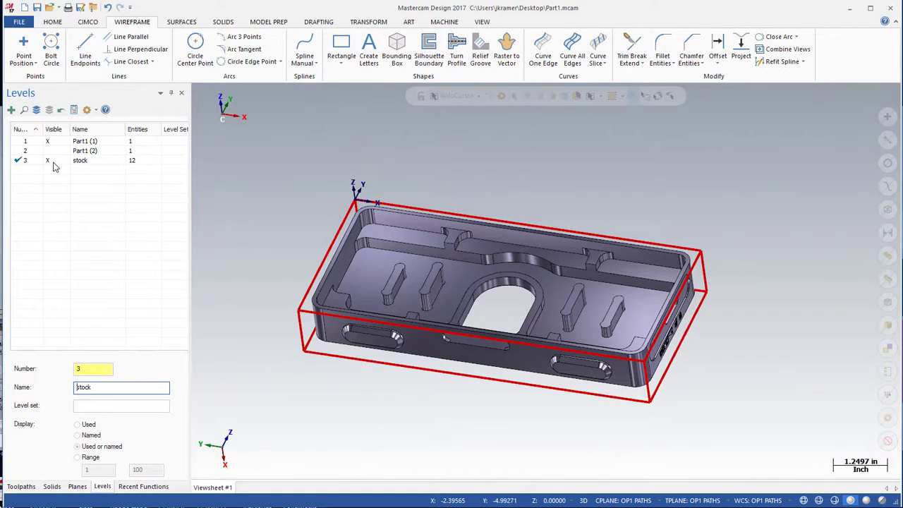
left_click(25, 141)
left_click(55, 164)
left_click(55, 164)
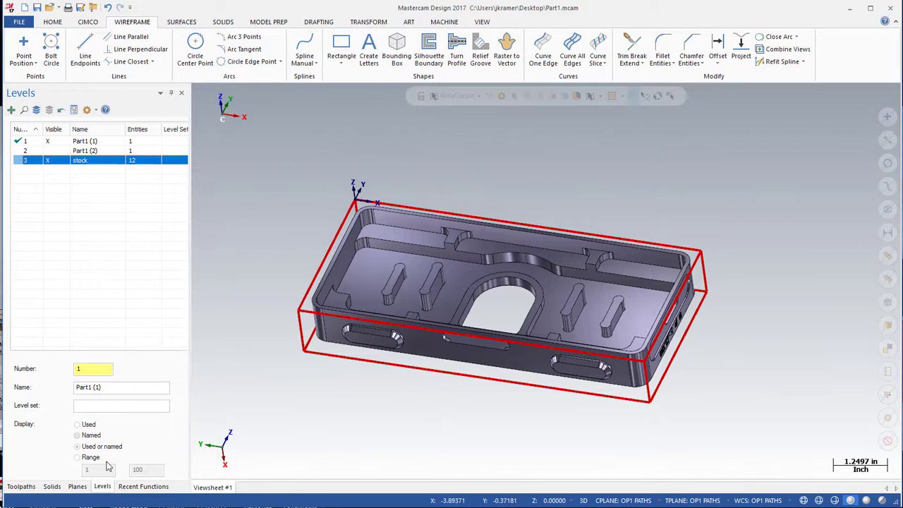
- Compare main plane, then reactivate op1 paths as the current plane in a tilted 3D view
left_click(78, 487)
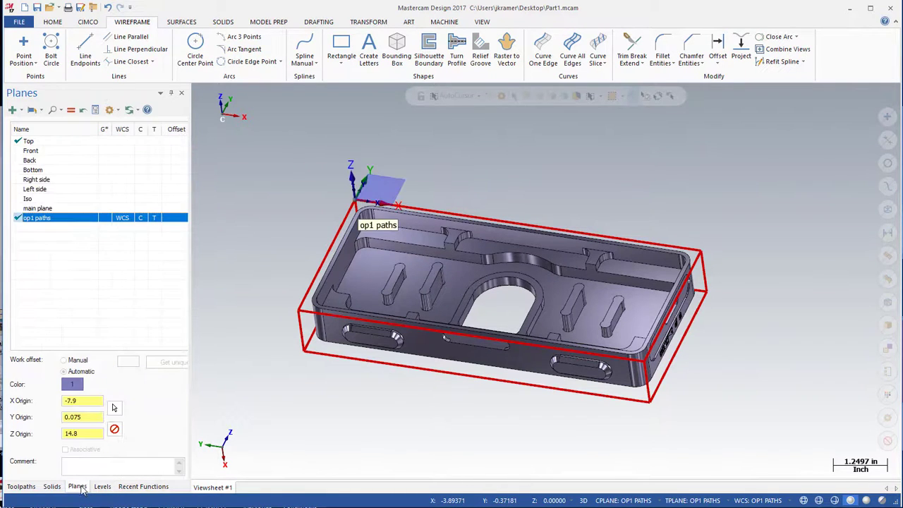
left_click(106, 208)
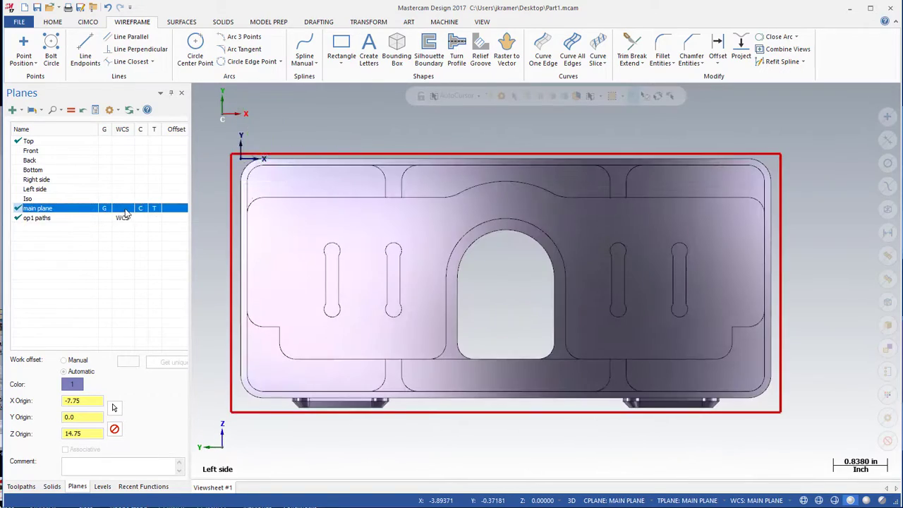
middle_click_drag(314, 304, 104, 224)
left_click(104, 217)
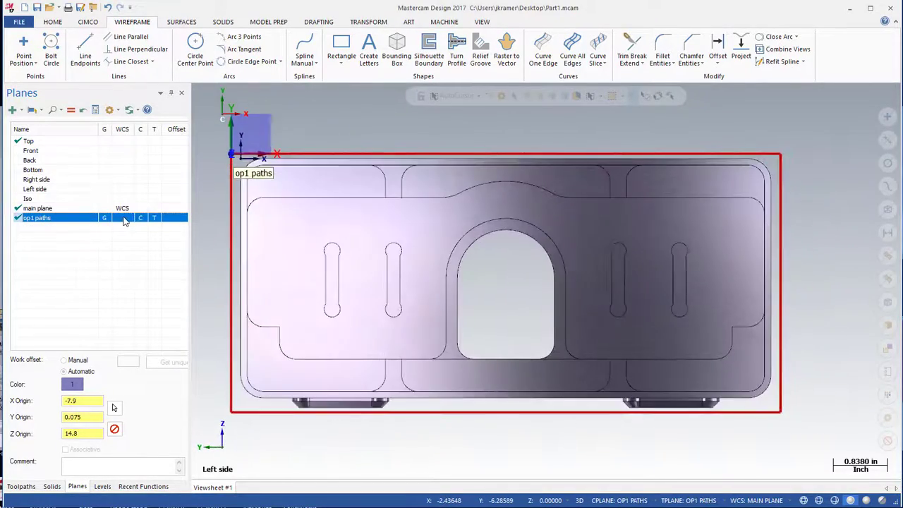
middle_click_drag(310, 282, 278, 302)
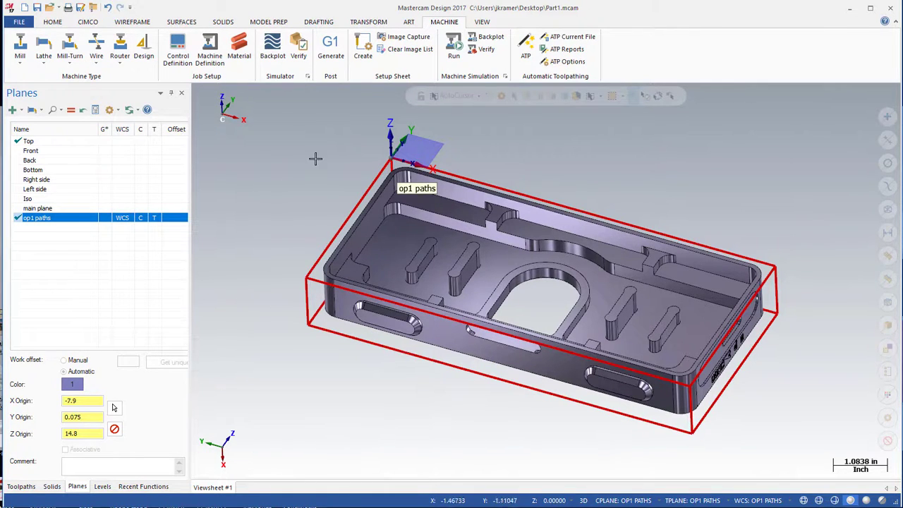
- Select the Generic Haas 3X mill and start a Dynamic Mill toolpath chaining the pocket's top edge
left_click(19, 62)
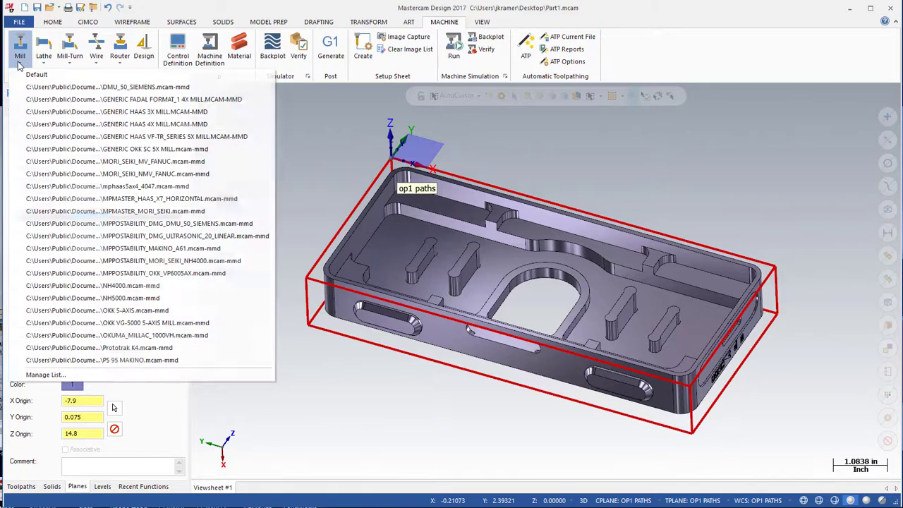
left_click(69, 113)
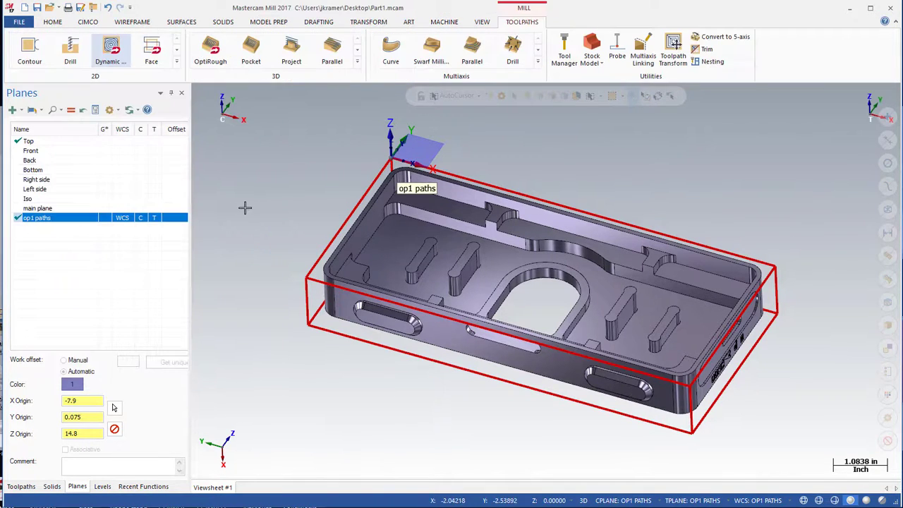
left_click(111, 56)
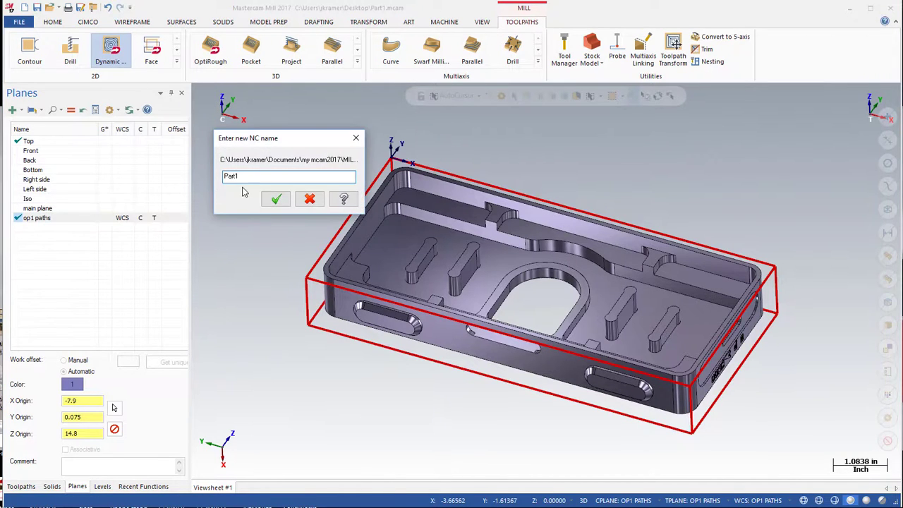
left_click(276, 199)
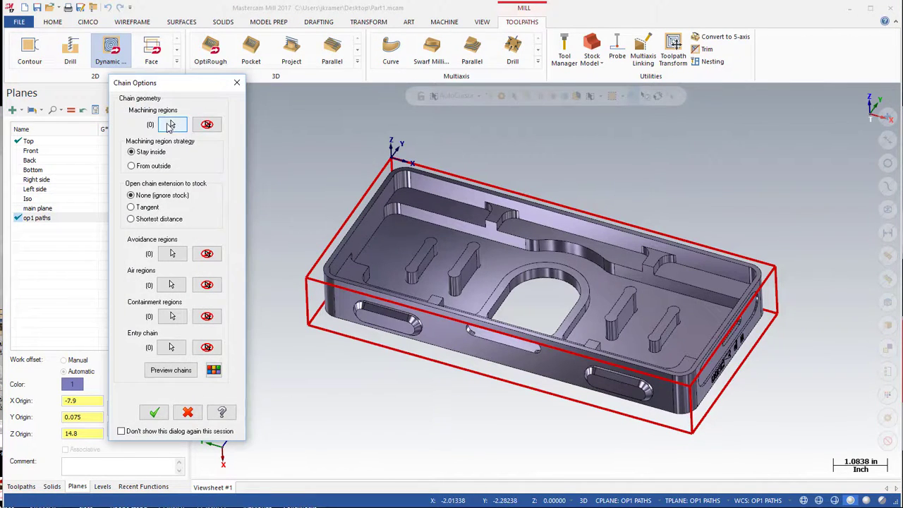
left_click(177, 120)
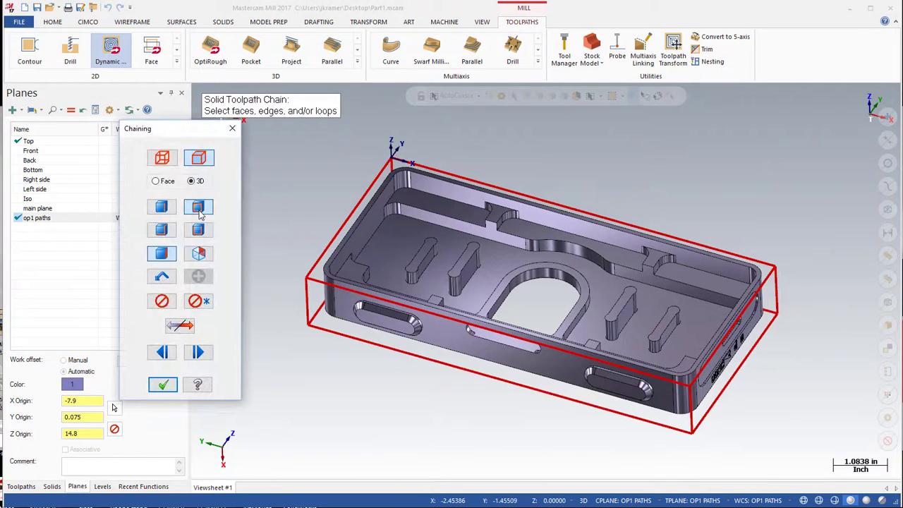
left_click(457, 192)
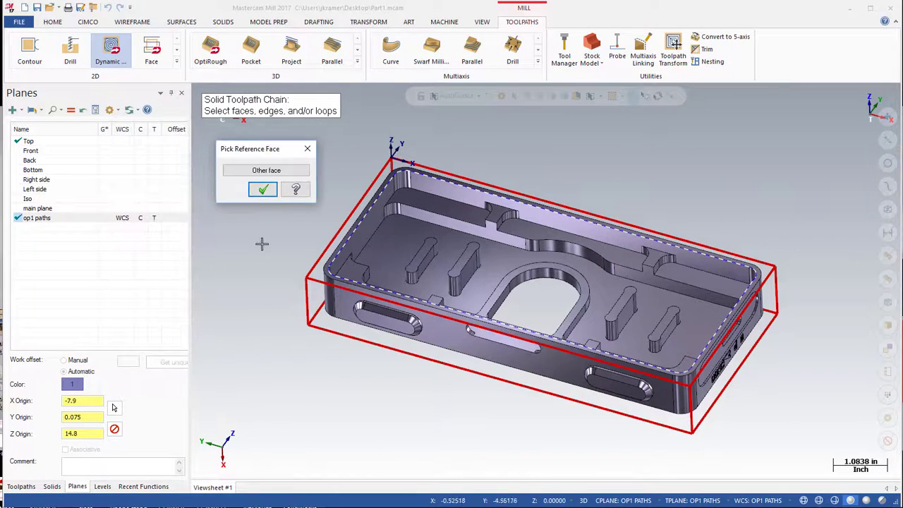
left_click(260, 189)
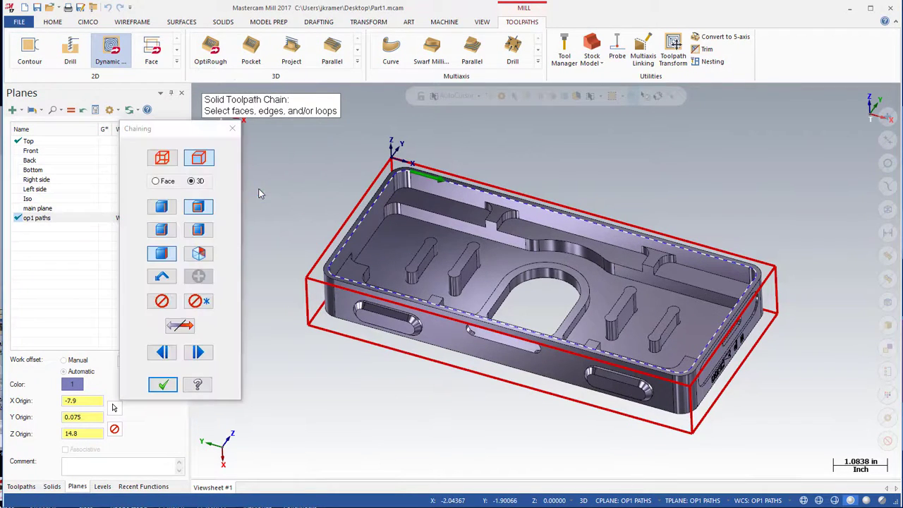
left_click(164, 384)
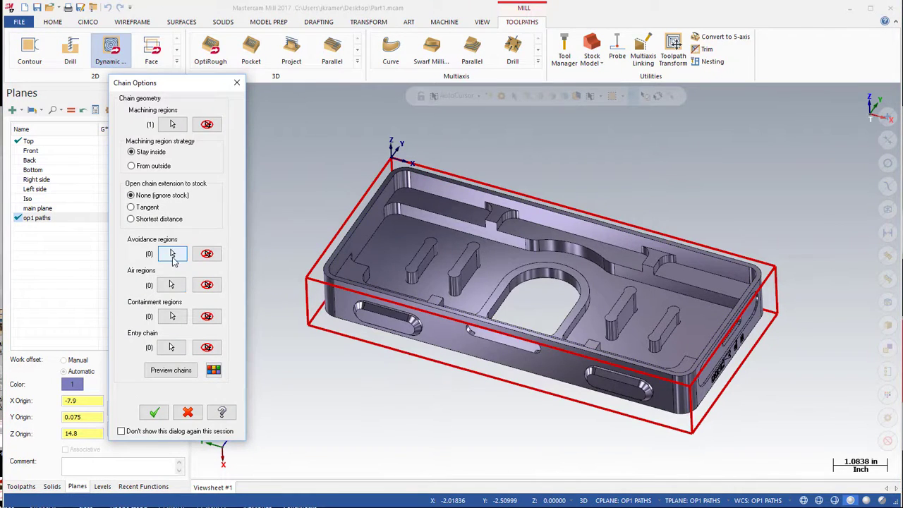
- Pick the four wall-notch loops as avoidance regions, accepting each one's reference face
left_click(173, 254)
scroll(459, 190, "up", 5)
left_click(538, 266)
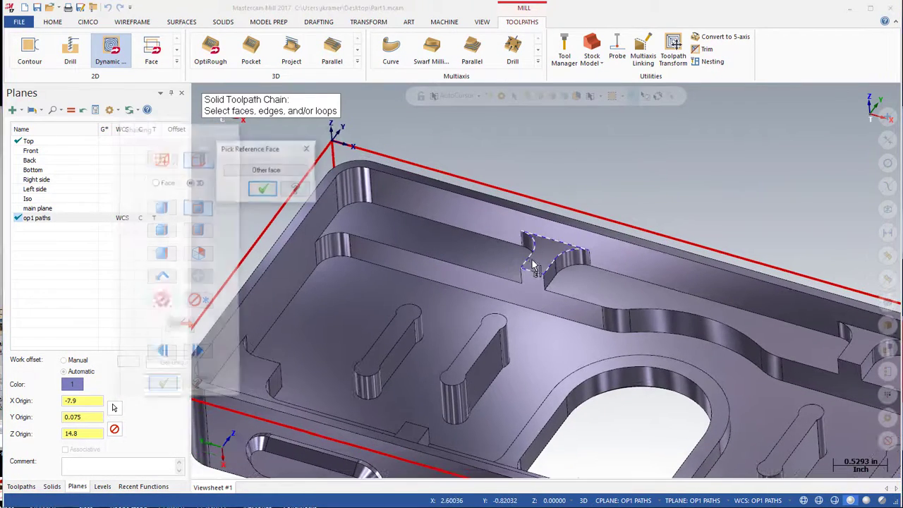
left_click(262, 189)
middle_click_drag(494, 296, 617, 291)
scroll(617, 291, "down", 2)
left_click(617, 291)
left_click(262, 191)
middle_click_drag(296, 211, 536, 323)
left_click(536, 323)
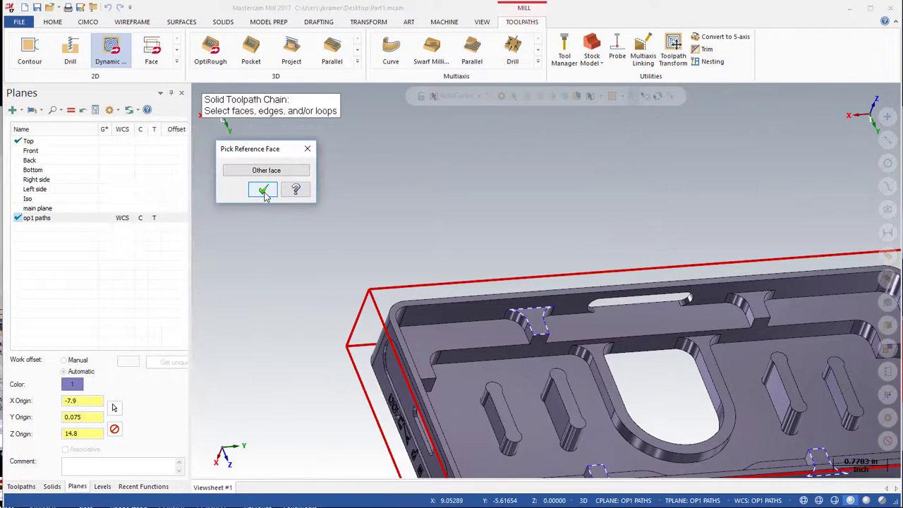
left_click(262, 189)
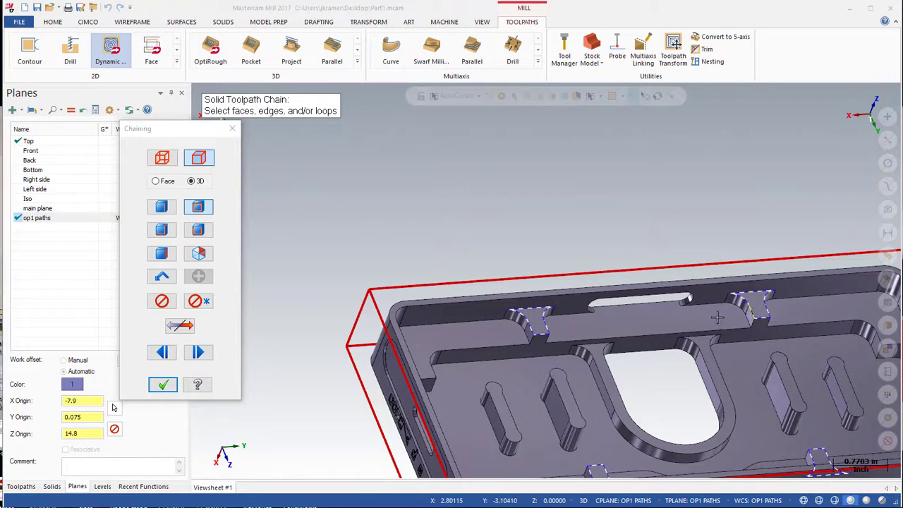
left_click(753, 317)
left_click(262, 189)
- Add the two raised slot loops as avoidance regions and finish the avoidance selection
middle_click_drag(300, 229, 530, 342)
left_click(534, 344)
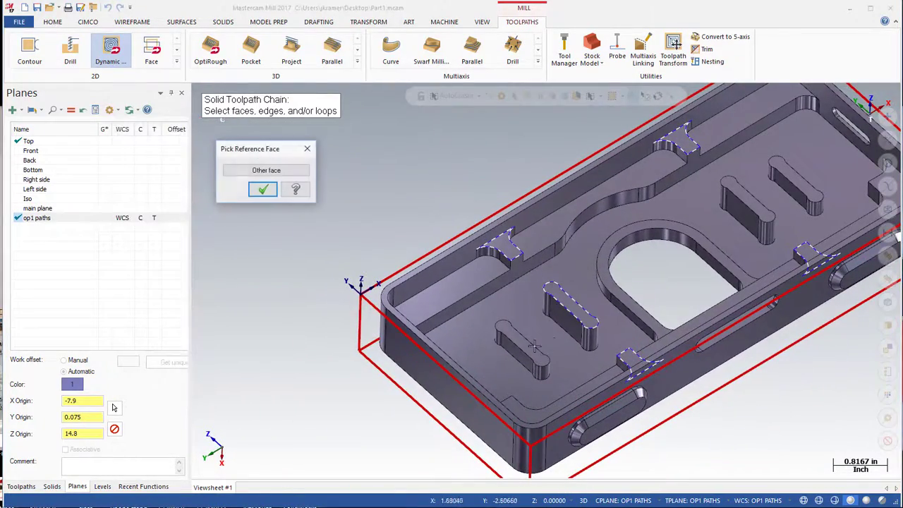
left_click(262, 189)
left_click(739, 204)
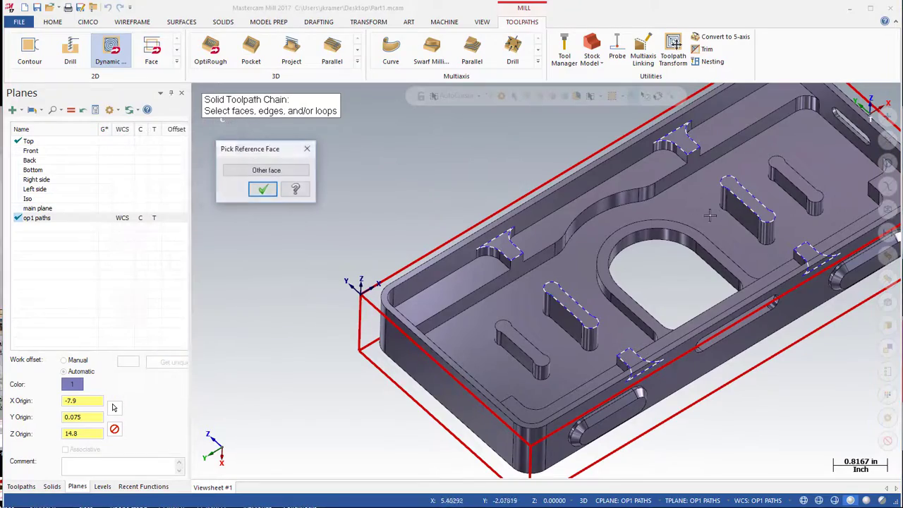
left_click(262, 189)
middle_click_drag(268, 243, 448, 217)
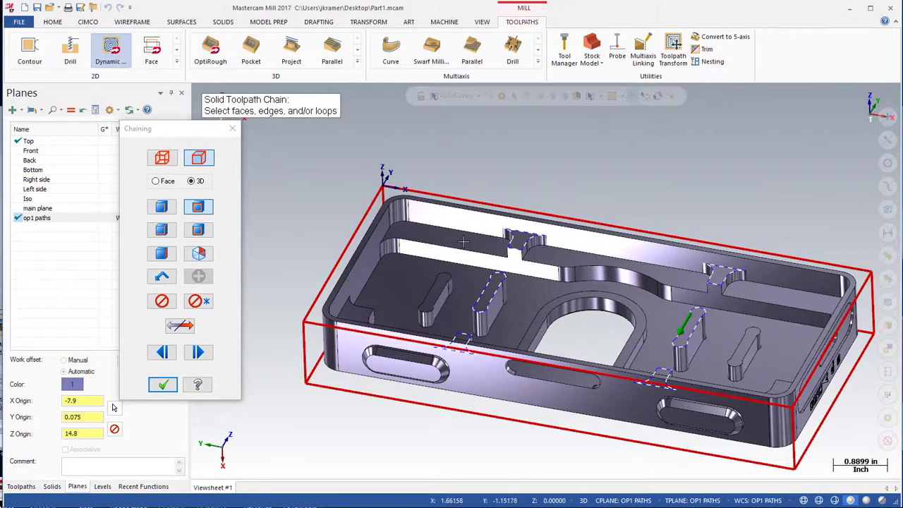
key("alt+Right")
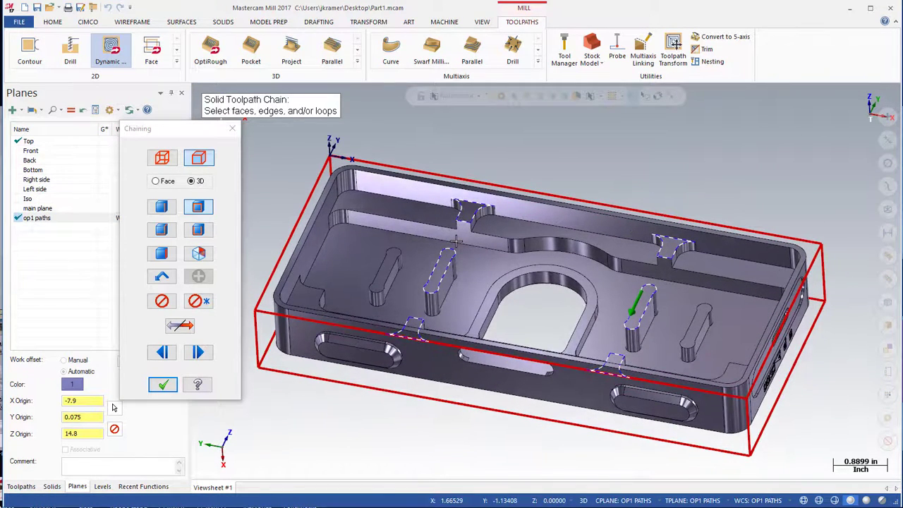
left_click(164, 384)
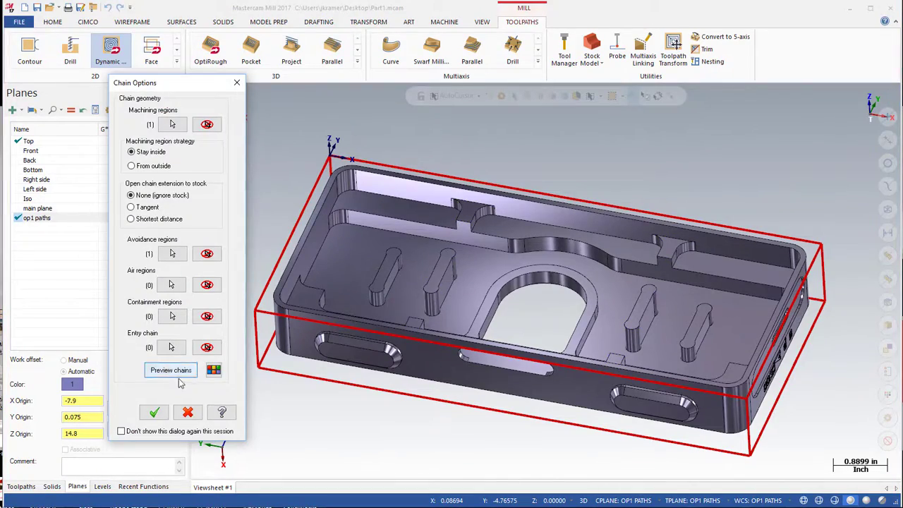
- Preview the hatched chained cutting area and inspect it from several angles
left_click(170, 371)
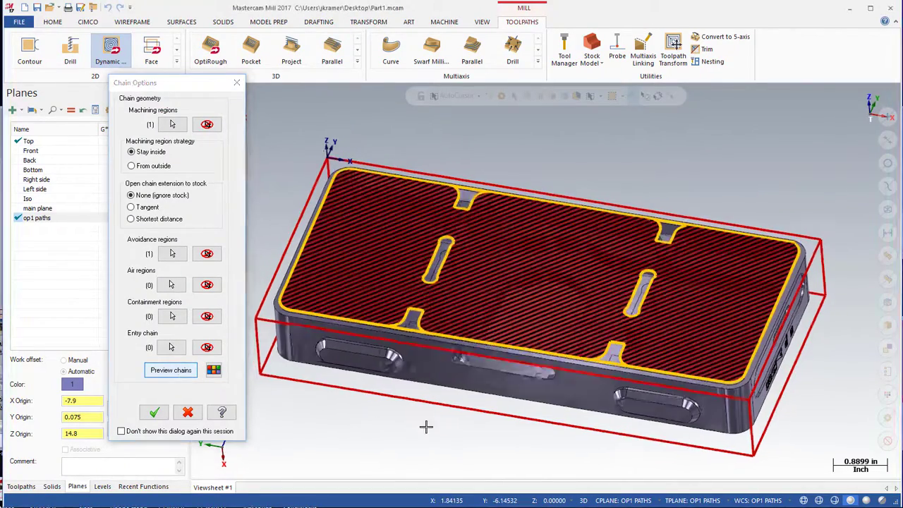
mouse_move(435, 424)
middle_mouse_down()
mouse_move(546, 233)
mouse_move(666, 239)
middle_mouse_up()
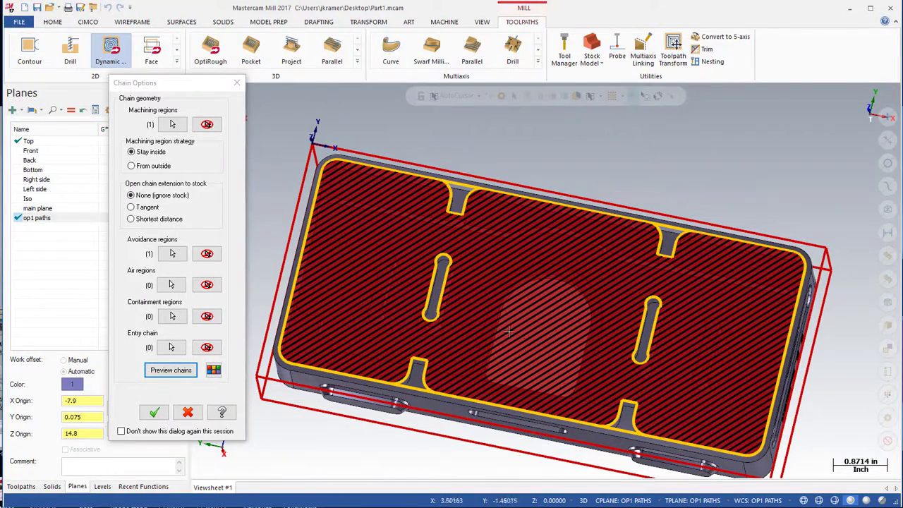
middle_click_drag(524, 344, 482, 344)
- Confirm the chains and load the 3/8 FLAT ENDMILL from the tool library
left_click(154, 411)
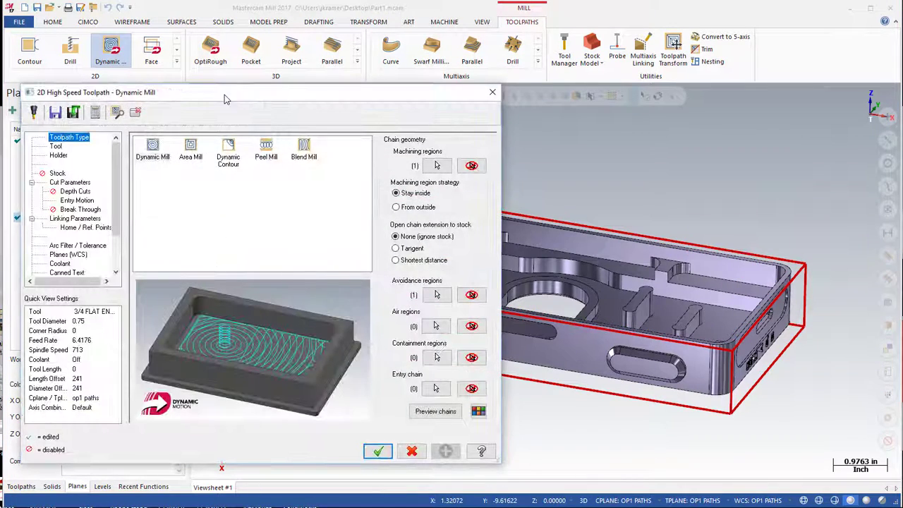
left_click_drag(225, 98, 345, 81)
left_click(178, 128)
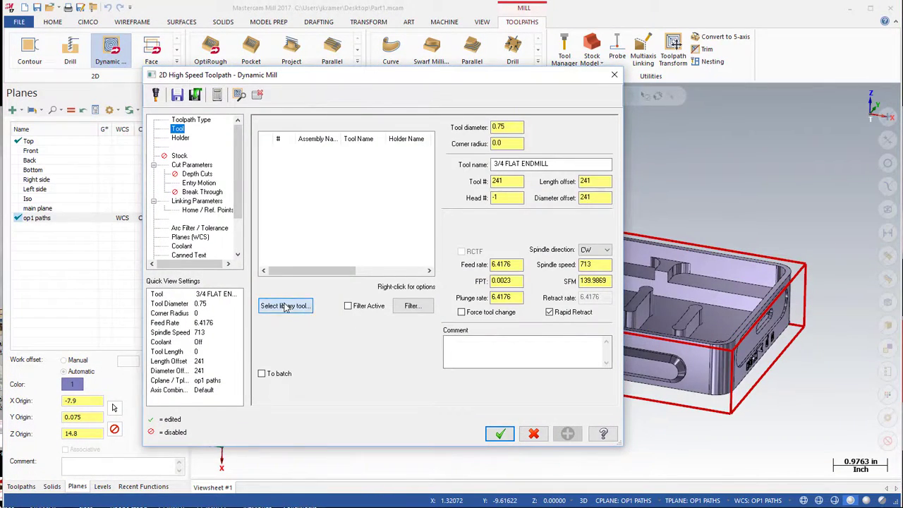
left_click(288, 305)
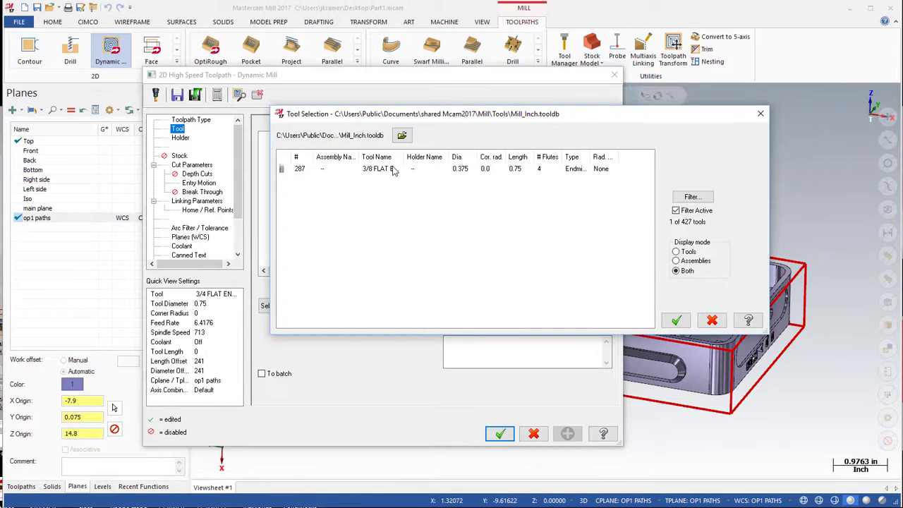
double_click(392, 169)
- Renumber the 3/8 flat endmill as tool 1
double_click(286, 155)
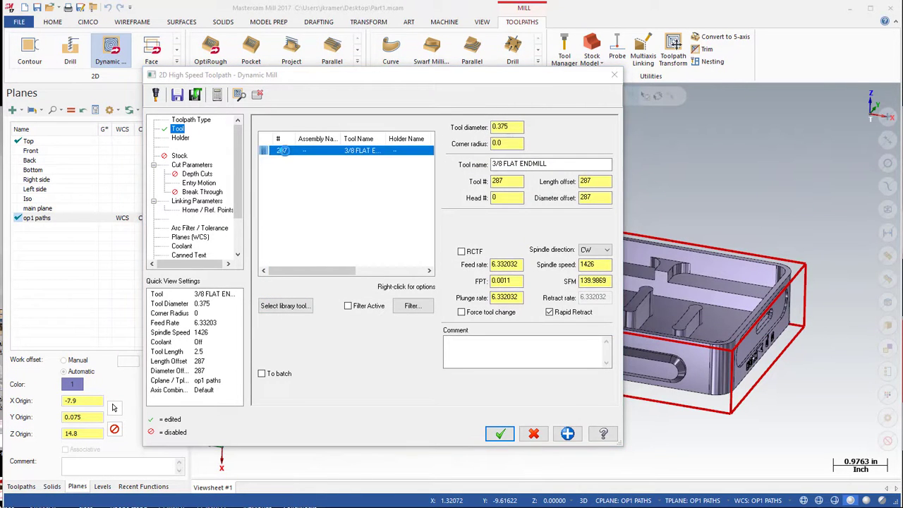
left_click(205, 139)
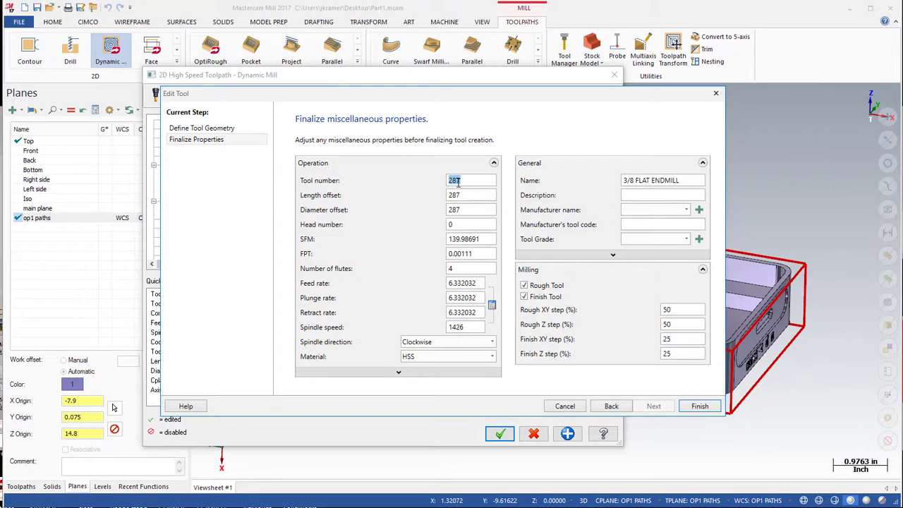
type("1")
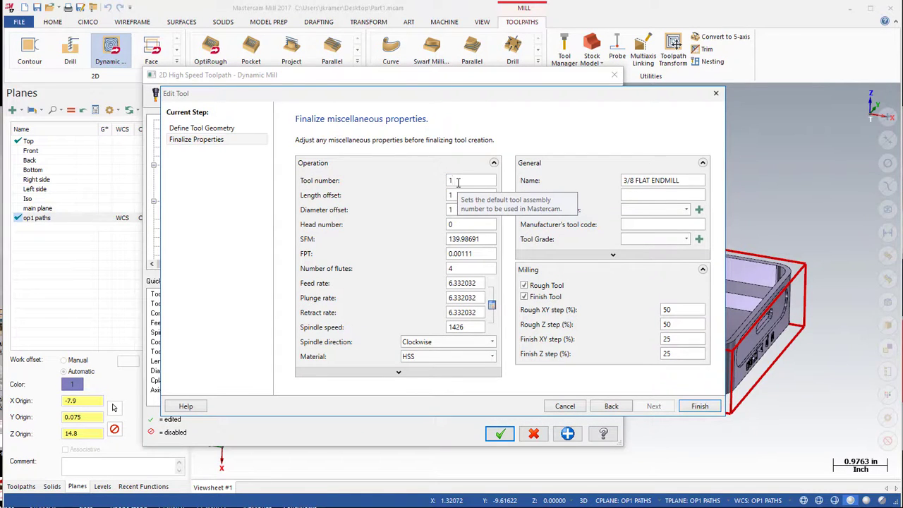
left_click(698, 406)
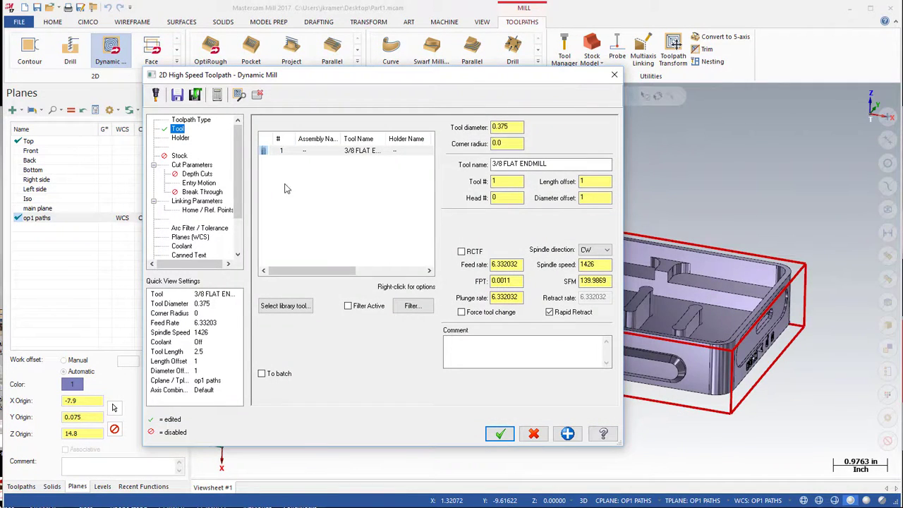
- Fit the endmill with the B2E4-0375 holder
left_click(182, 138)
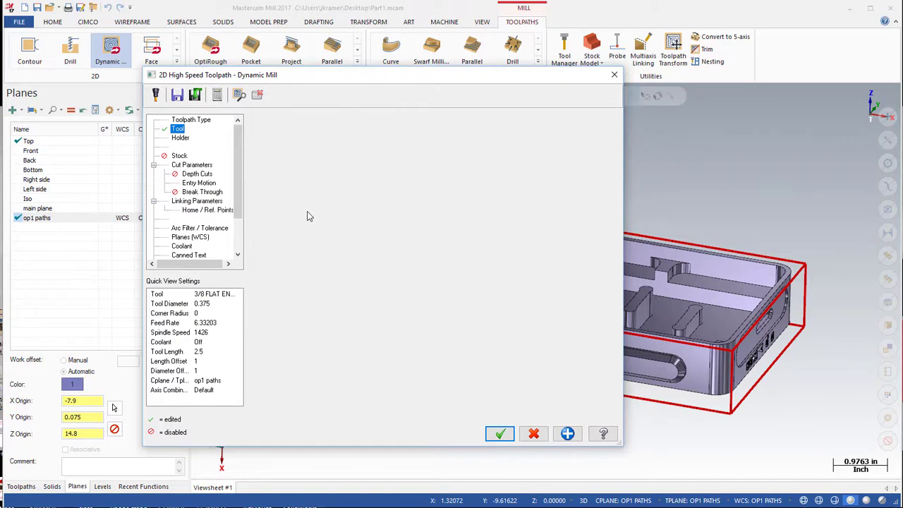
left_click(342, 271)
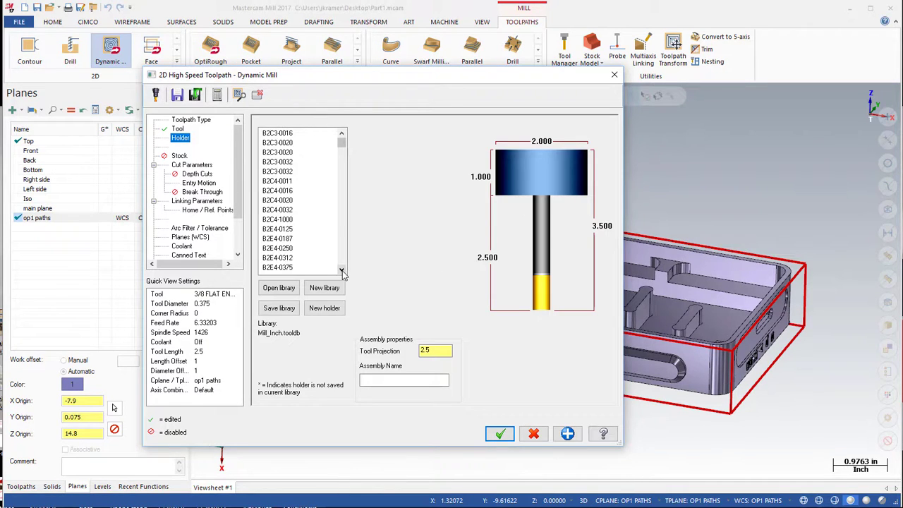
left_click(285, 269)
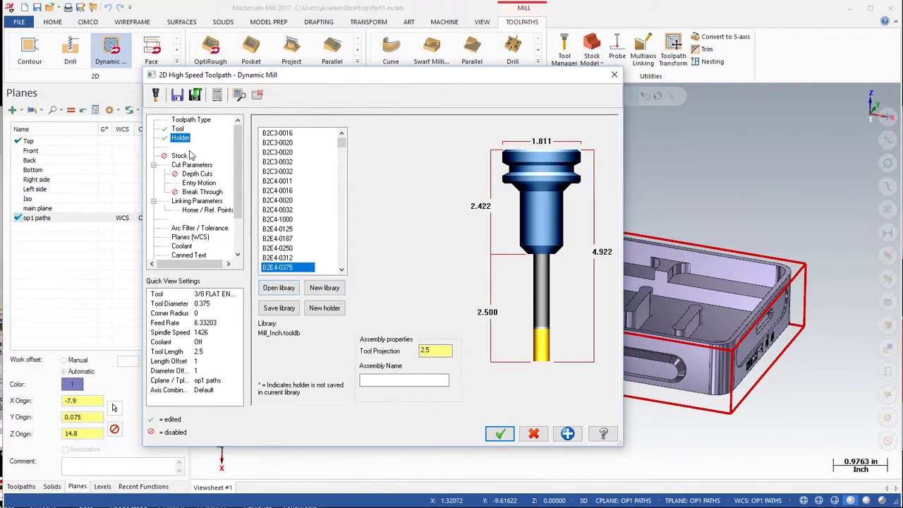
left_click(178, 129)
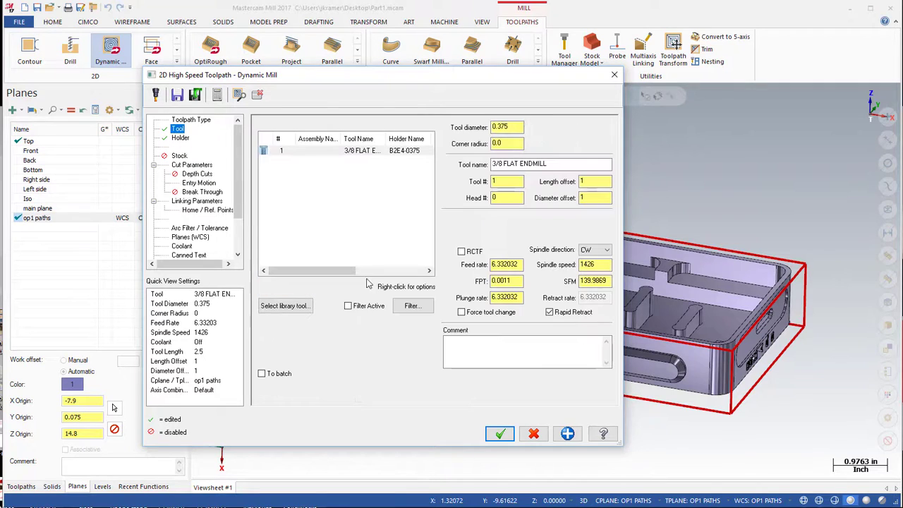
- Set the 3/8 flat endmill's projection from the B2E4-0375 holder to 1.15 inches
right_click(316, 152)
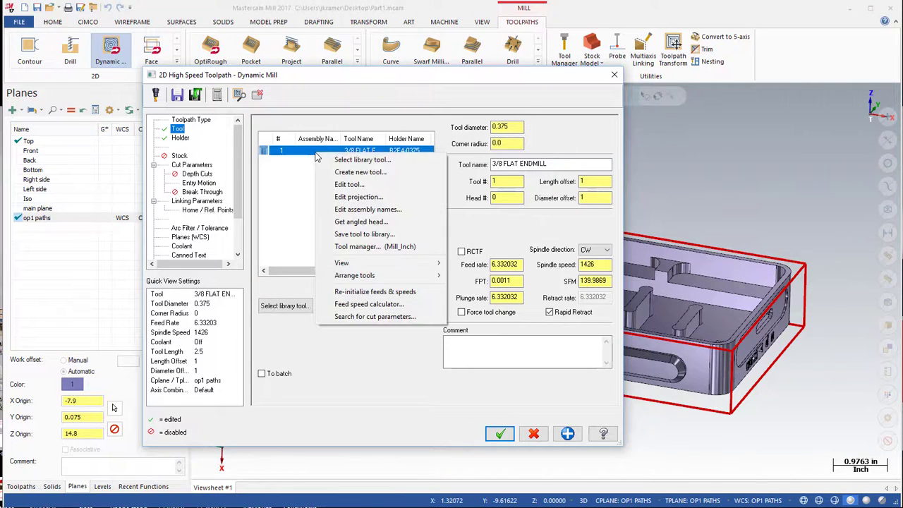
left_click(358, 197)
scroll(451, 246, "up", 3)
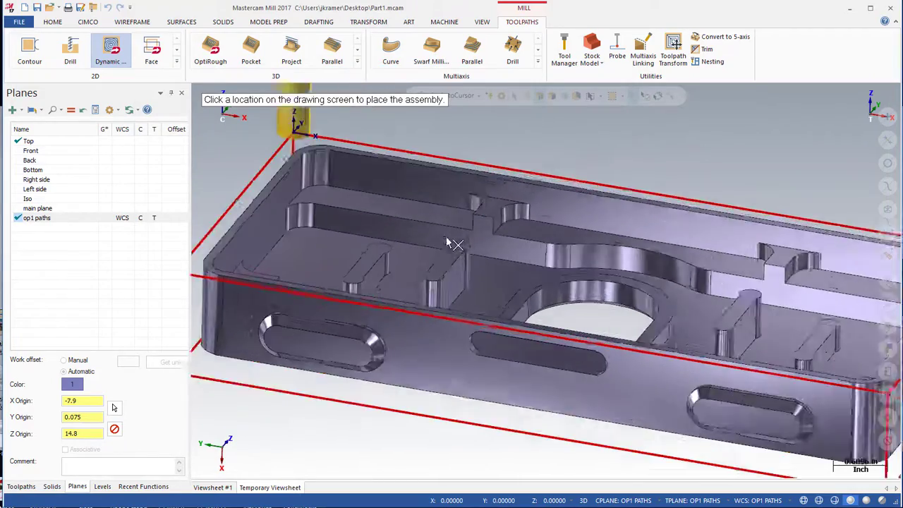
scroll(515, 264, "up", 3)
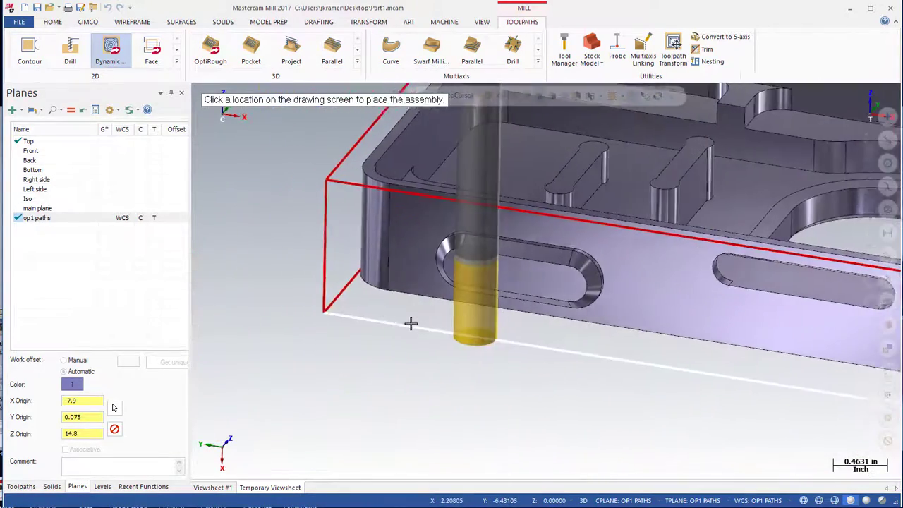
left_click(410, 299)
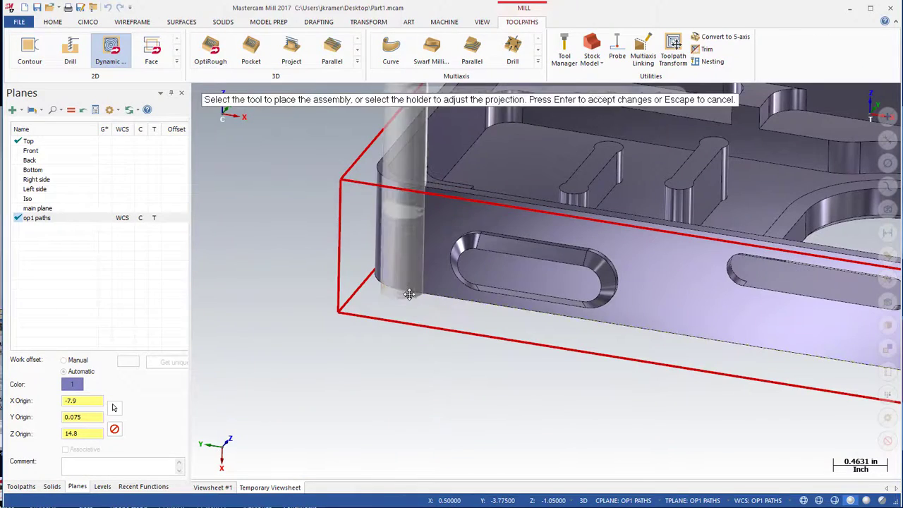
left_click(452, 183)
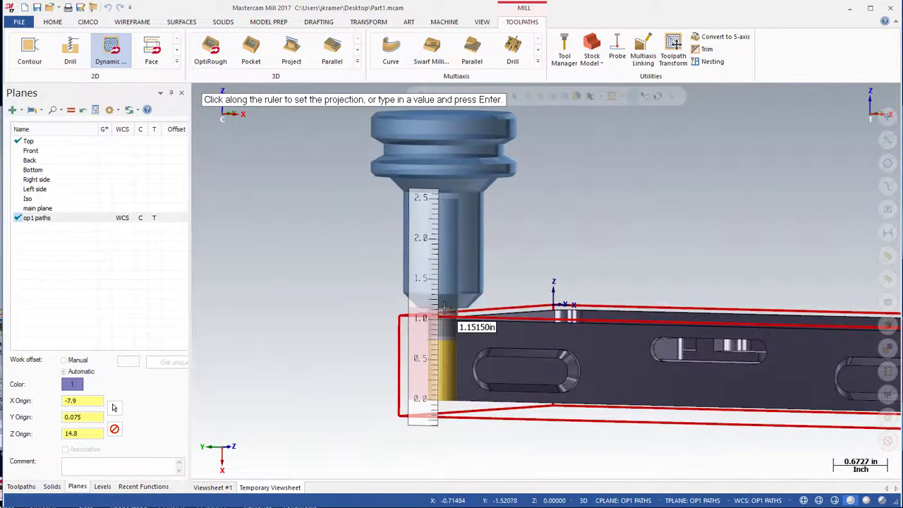
left_click(444, 308)
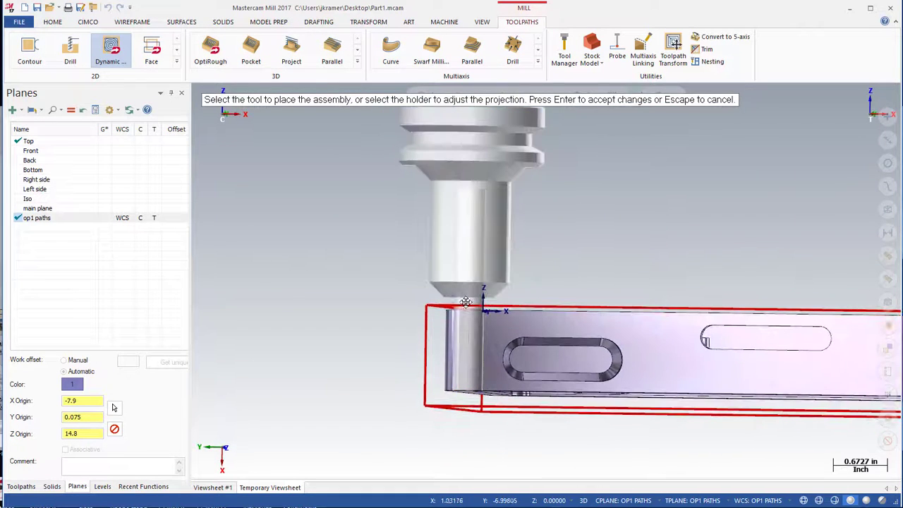
left_click(470, 264)
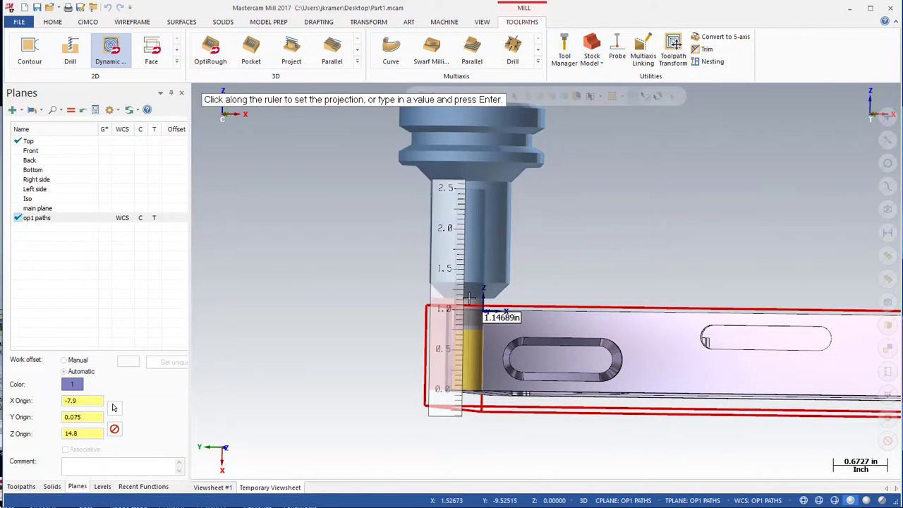
type("1.15")
key("Return")
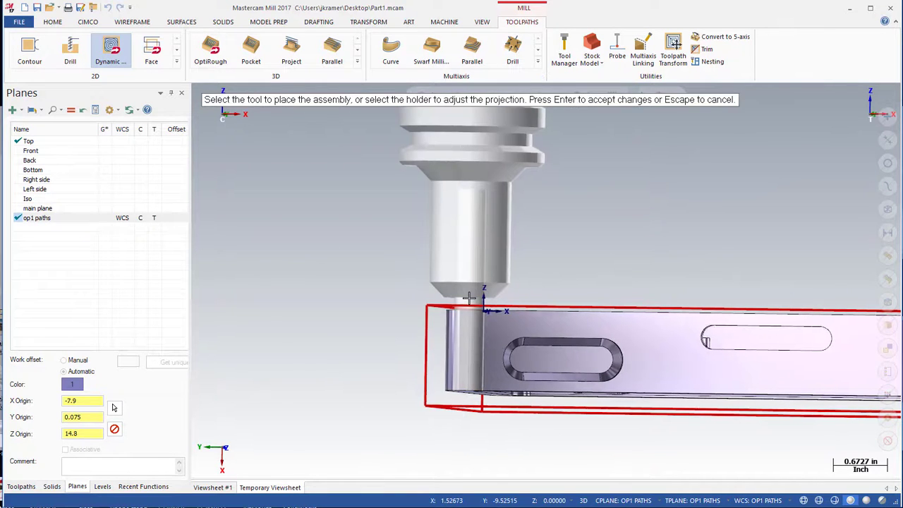
middle_click_drag(469, 299, 464, 291)
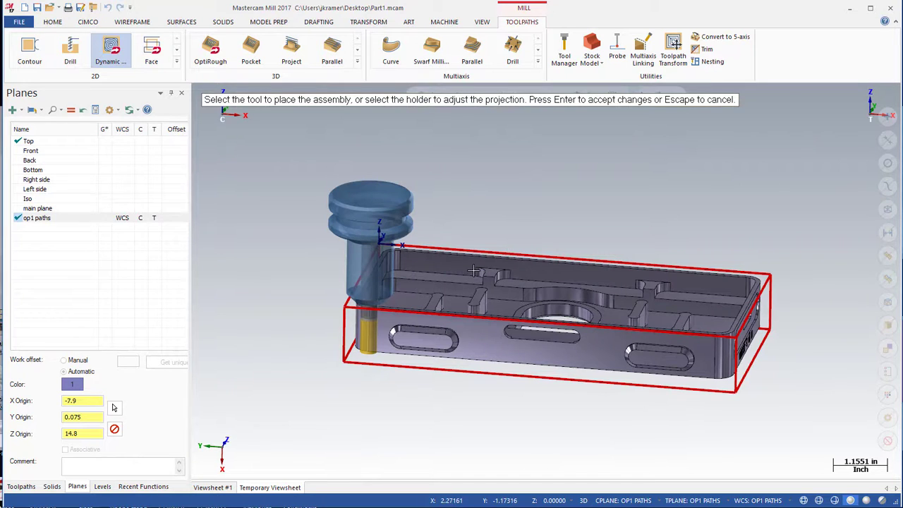
key("Return")
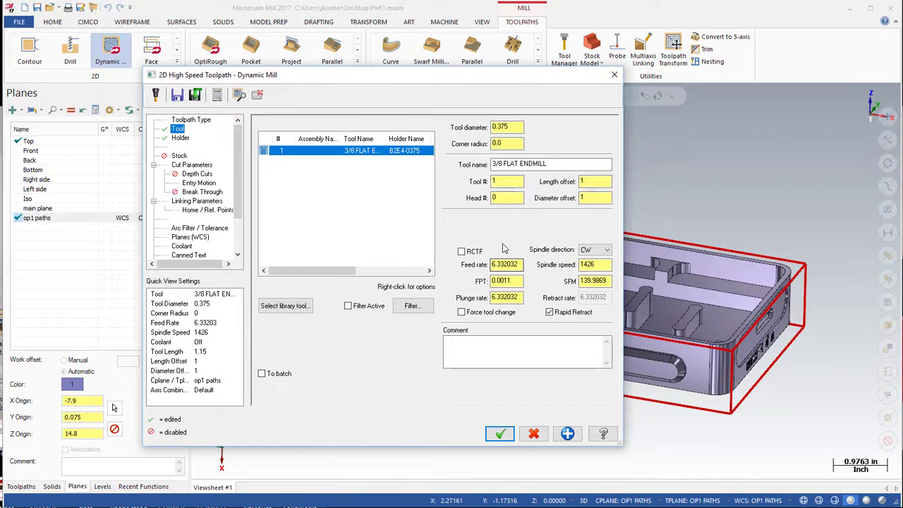
- Leave 0.01 stock on walls and 0.0 on floors in the cut parameters
left_click(180, 139)
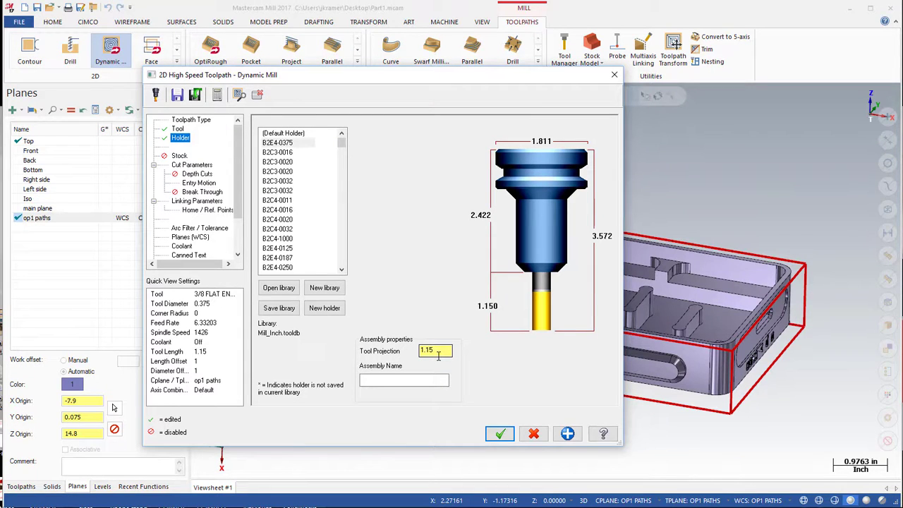
left_click(193, 165)
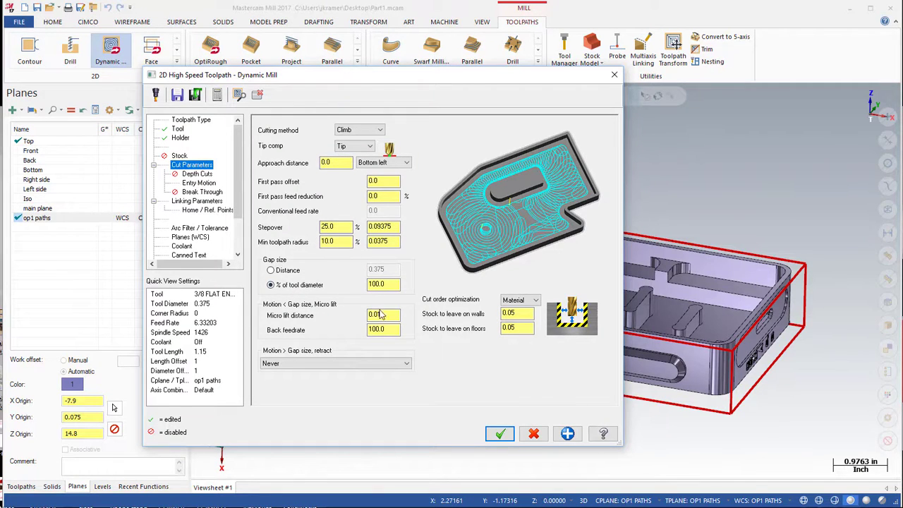
double_click(516, 315)
key("Tab")
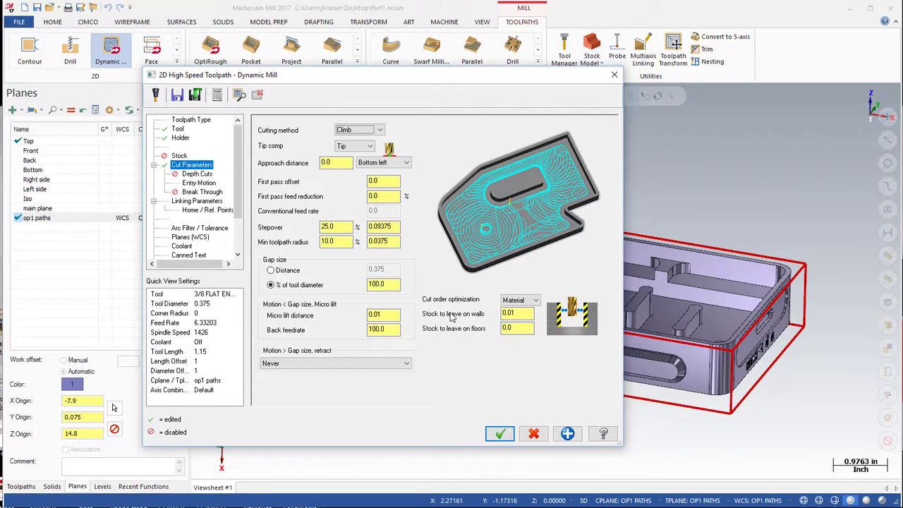
- Enable a 1.0 clearance height from the stock box's top corner and accept the toolpath
left_click(200, 202)
left_click(441, 132)
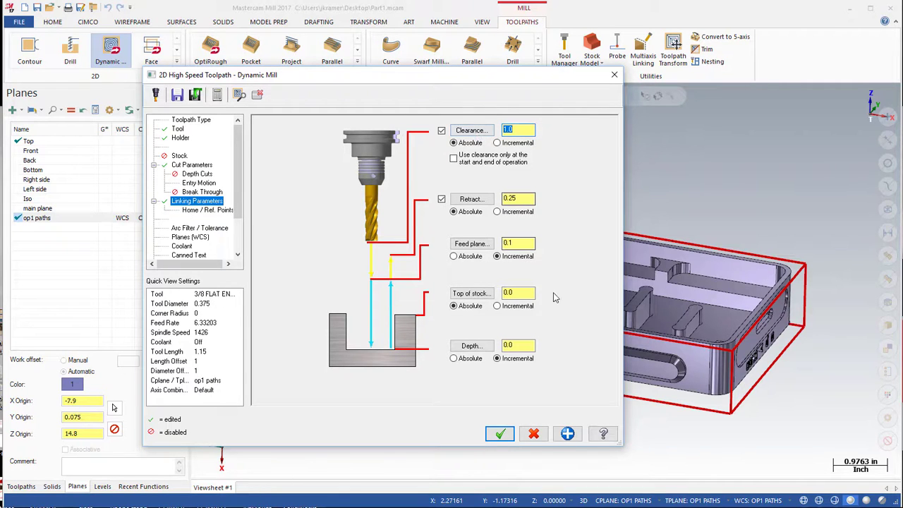
left_click(470, 131)
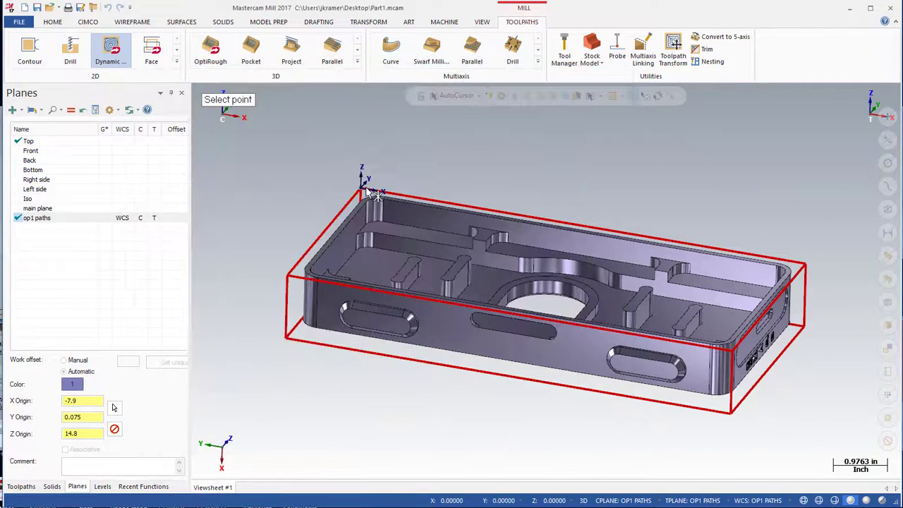
left_click(362, 190)
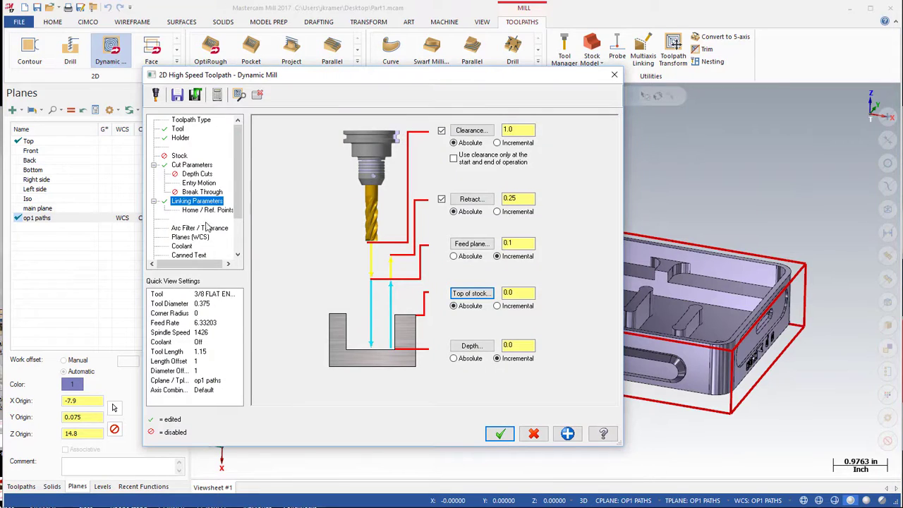
left_click(498, 434)
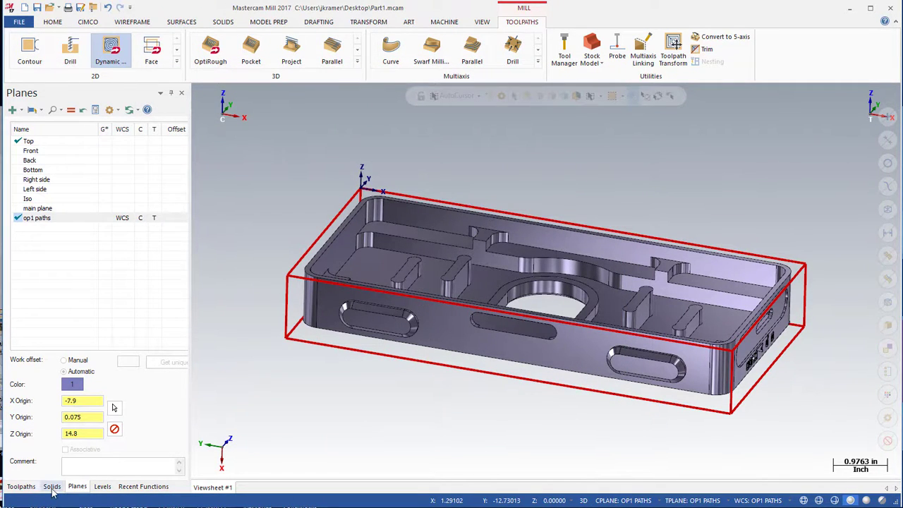
- Show the operations list and backplot the Dynamic Mill toolpath
left_click(21, 486)
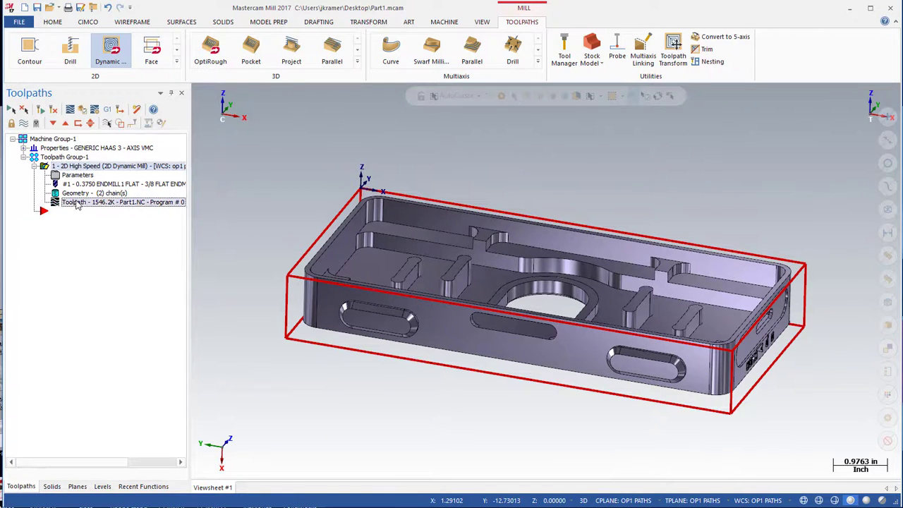
left_click(70, 109)
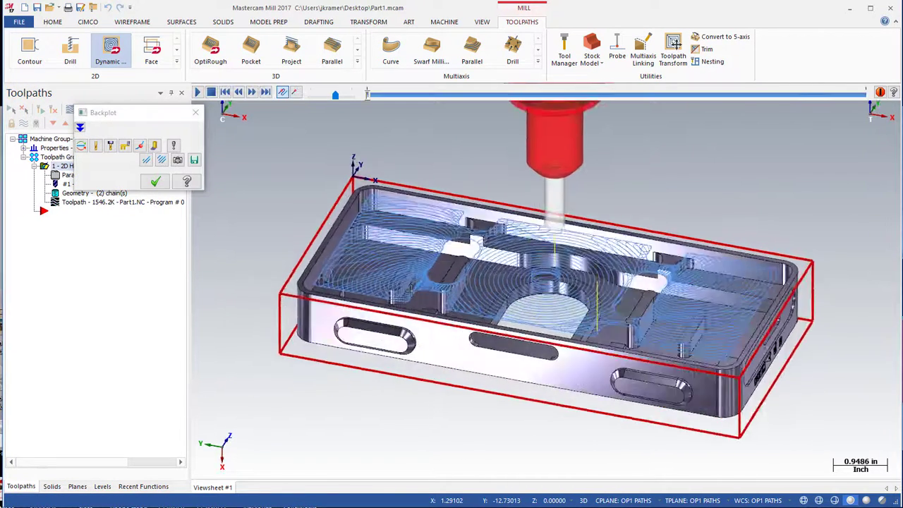
left_click(155, 182)
- Set the Dynamic Mill cut depth from a picked point on the part and accept the parameters
left_click(77, 175)
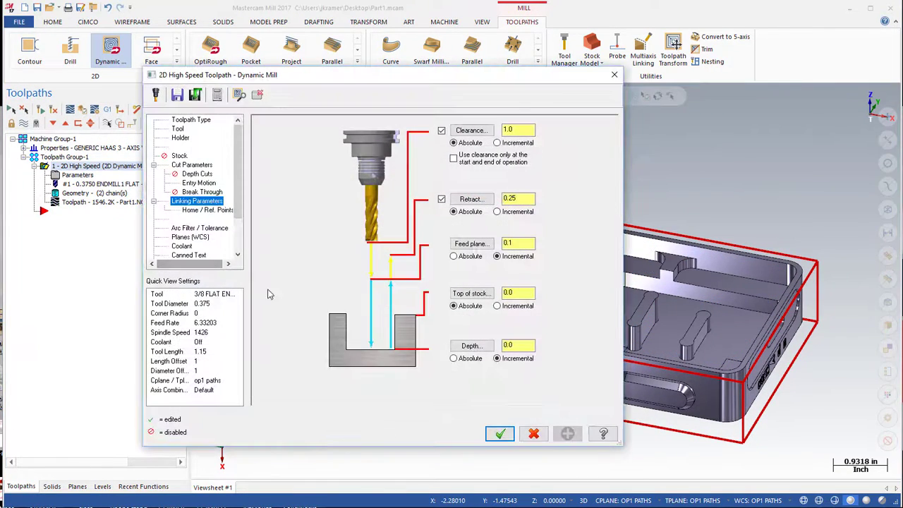
left_click(456, 347)
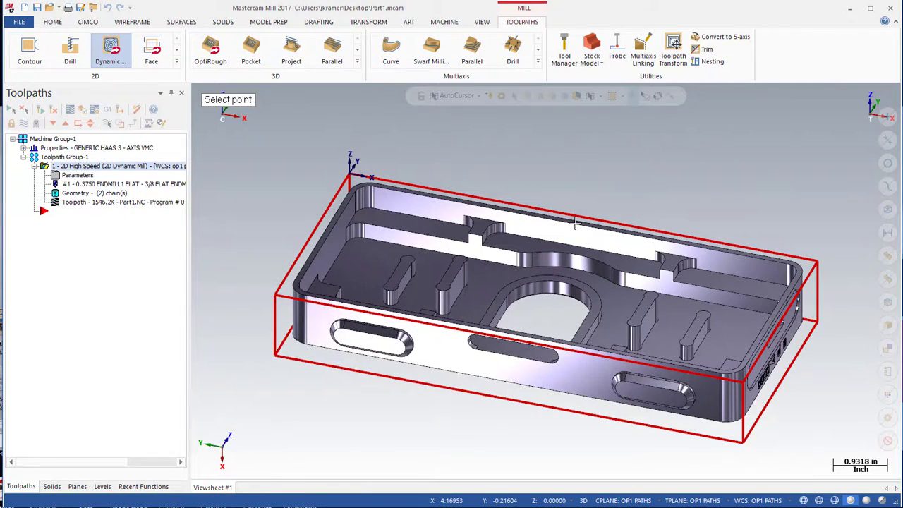
scroll(575, 223, "up", 5)
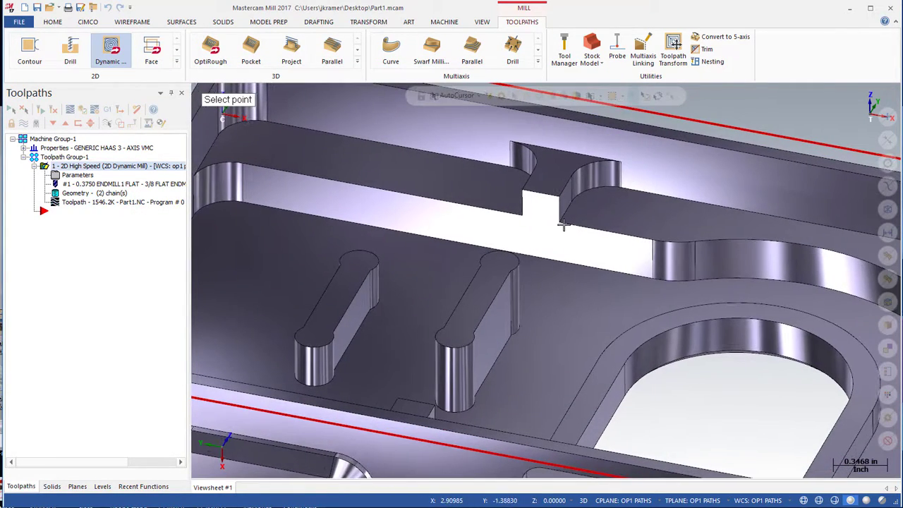
left_click(561, 225)
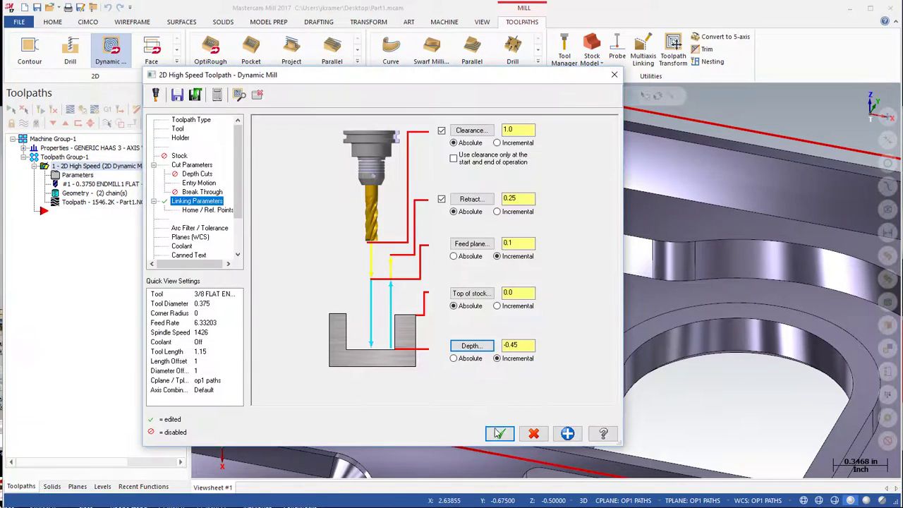
left_click(499, 433)
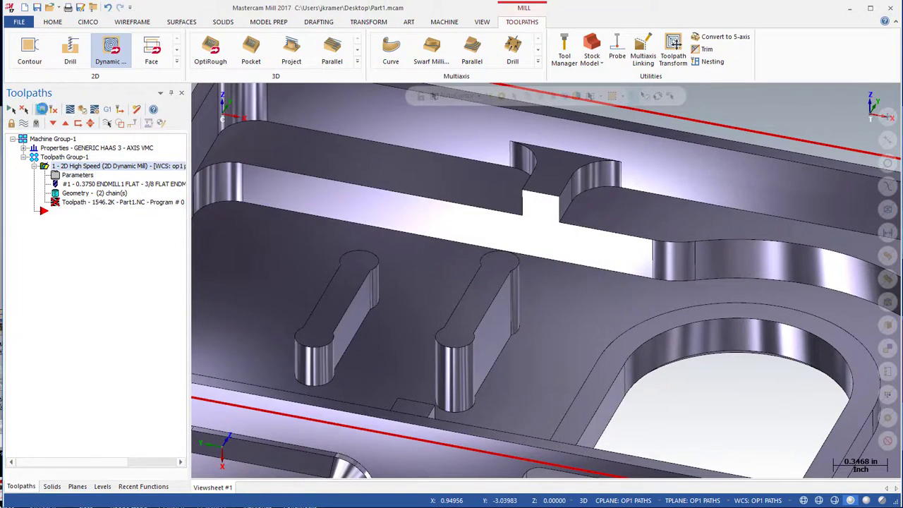
- Regenerate the dirty Dynamic Mill toolpath to 1567.6K and backplot it
scroll(334, 340, "down", 3)
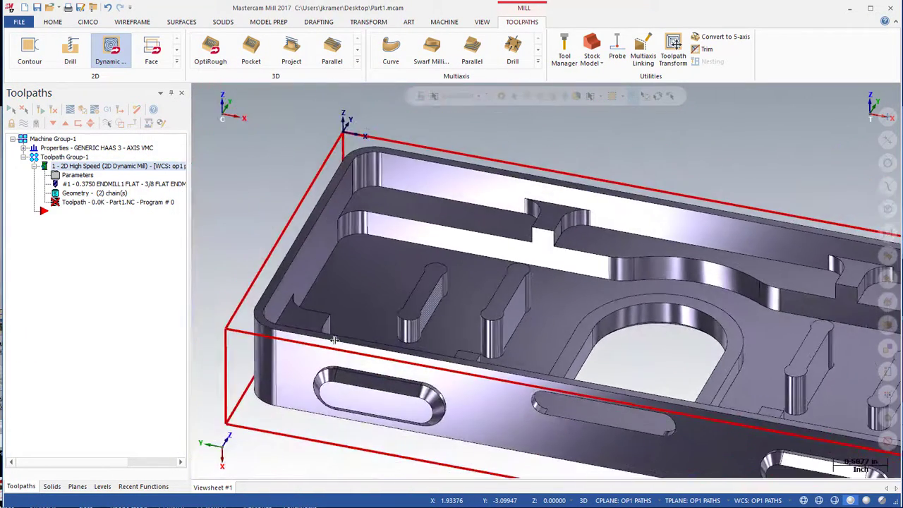
left_click(70, 213)
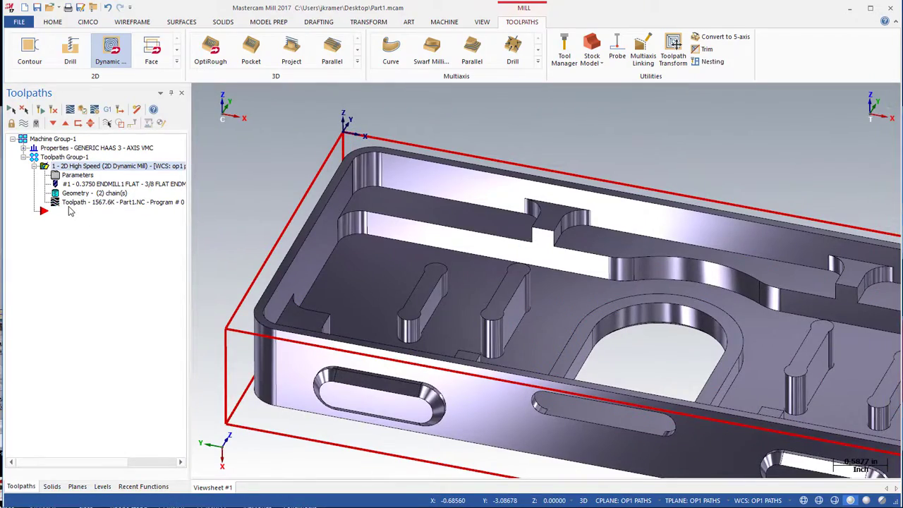
left_click(70, 109)
- Redefine the stock as an 8.5 x 4.0 x 1.25 block from two picked opposite corners
key("alt+7")
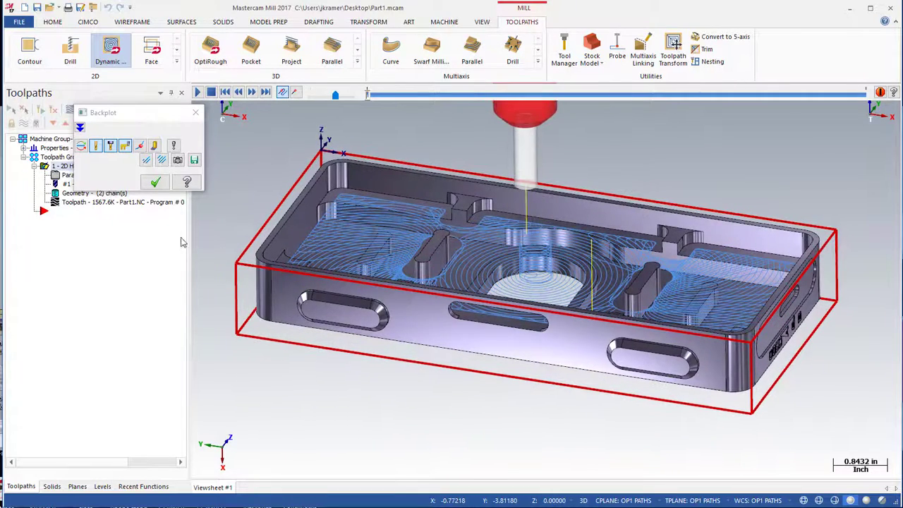
left_click(156, 183)
left_click(24, 148)
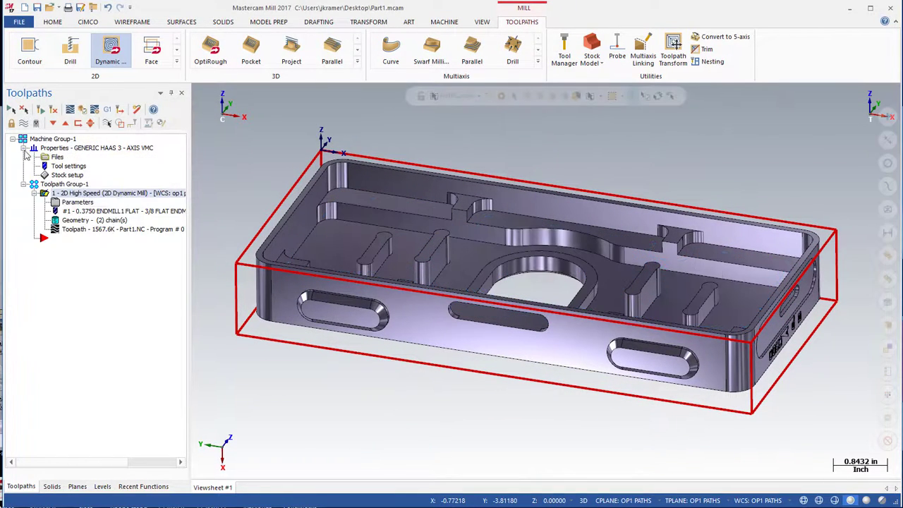
left_click(64, 175)
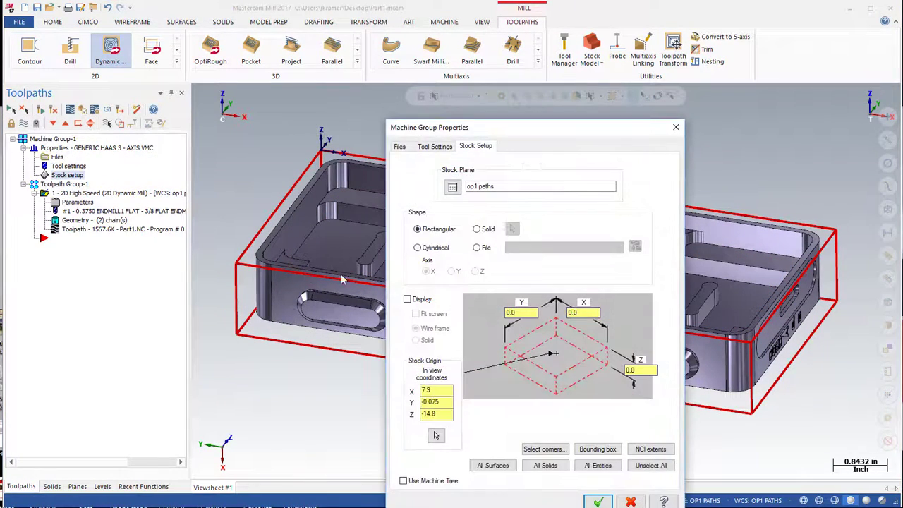
left_click_drag(505, 120, 487, 79)
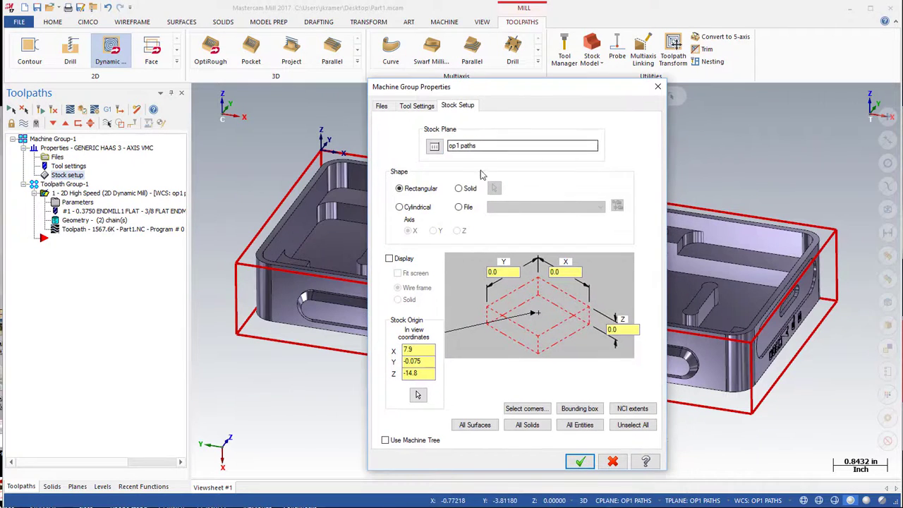
left_click(526, 408)
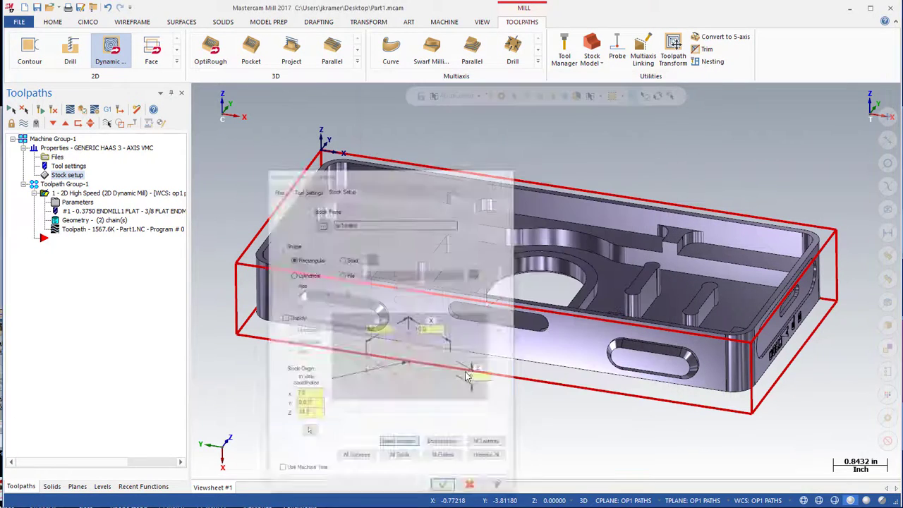
left_click(326, 150)
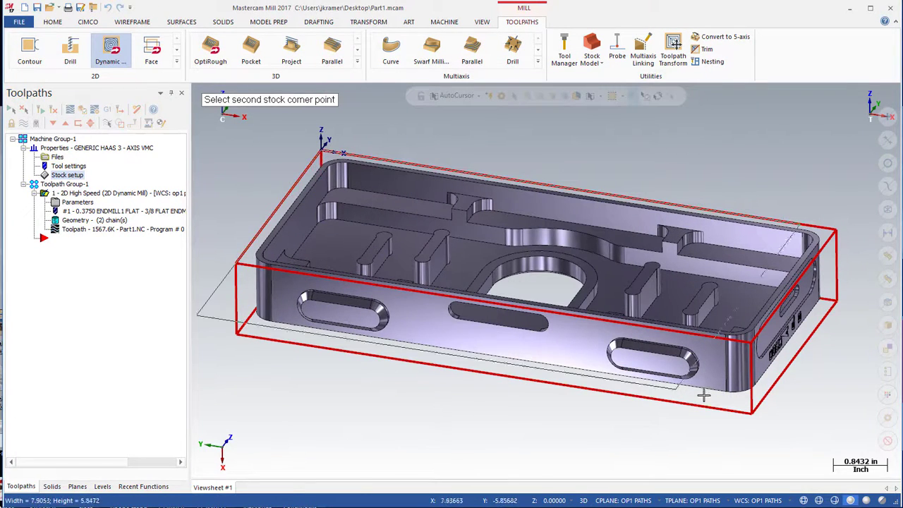
left_click(752, 412)
left_click(580, 462)
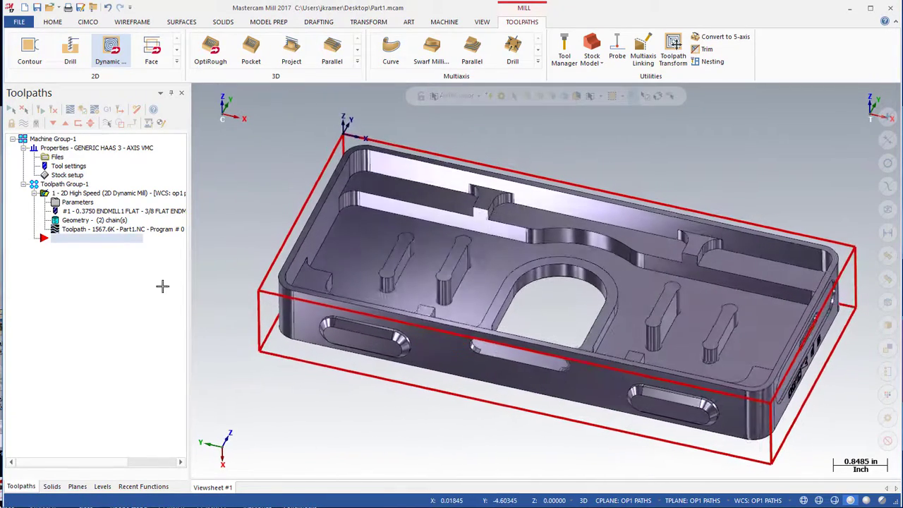
- Verify the 2D High Speed roughing operation and play its pocket cut in the simulator
left_click(65, 231)
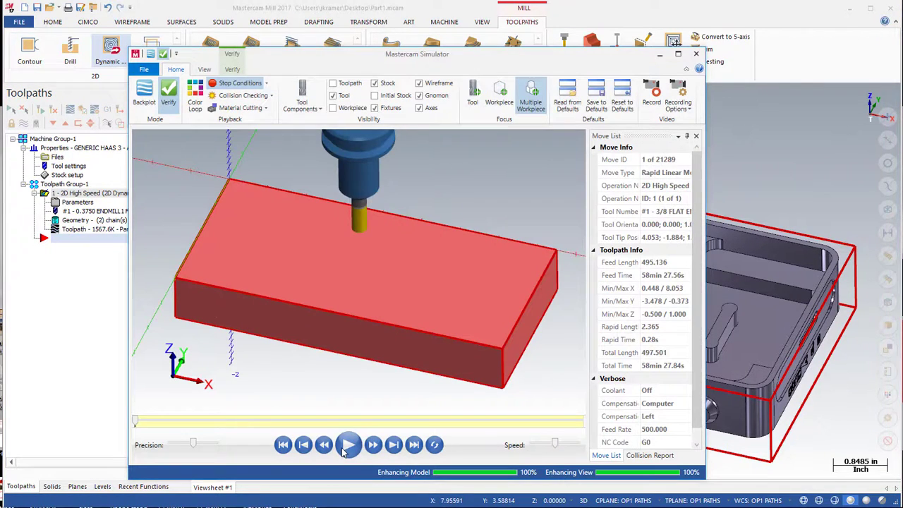
left_click(347, 444)
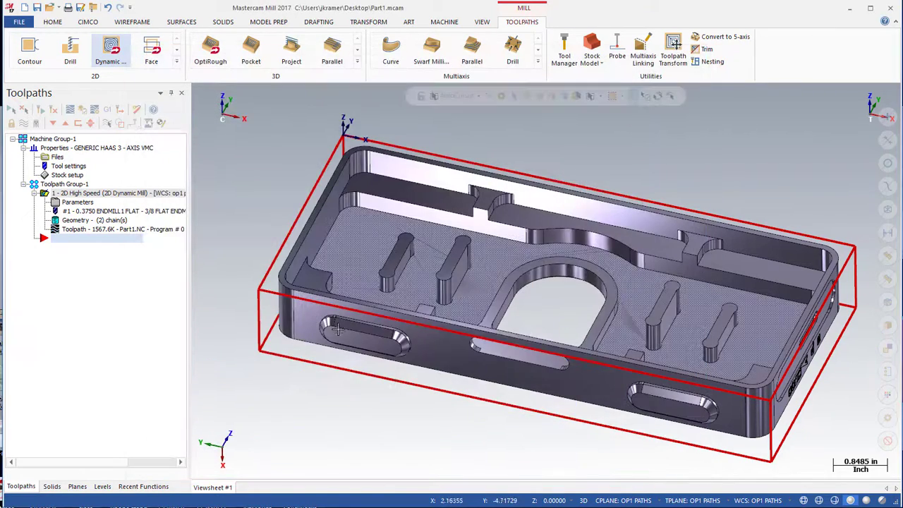
- Orbit the view to look at the underside of the phone-case part
middle_click_drag(339, 328, 218, 361)
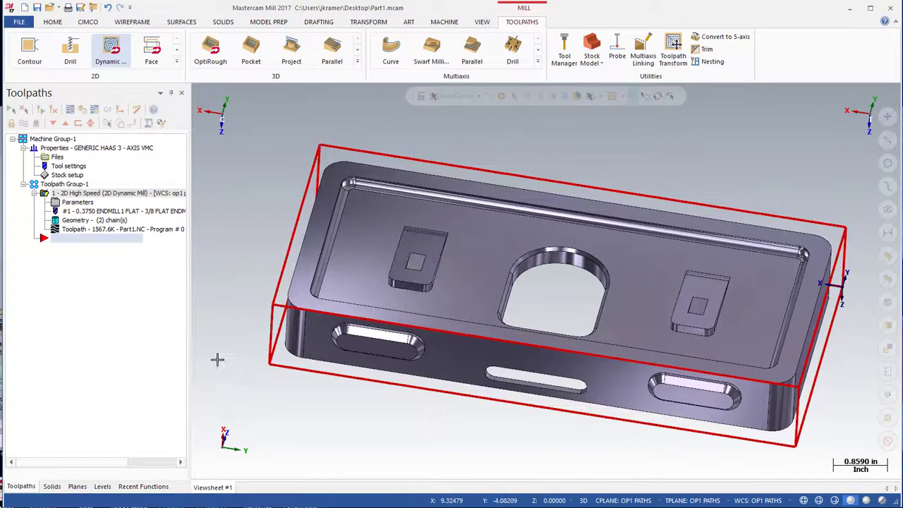
- Add a new toolpath group under Machine Group-1 and name it 'op2 bottom'
right_click(49, 141)
mouse_move(101, 215)
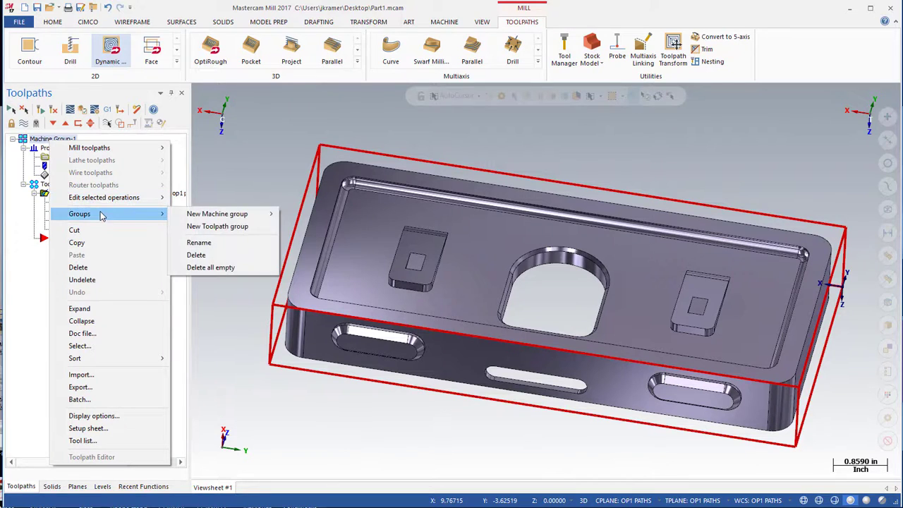
left_click(214, 229)
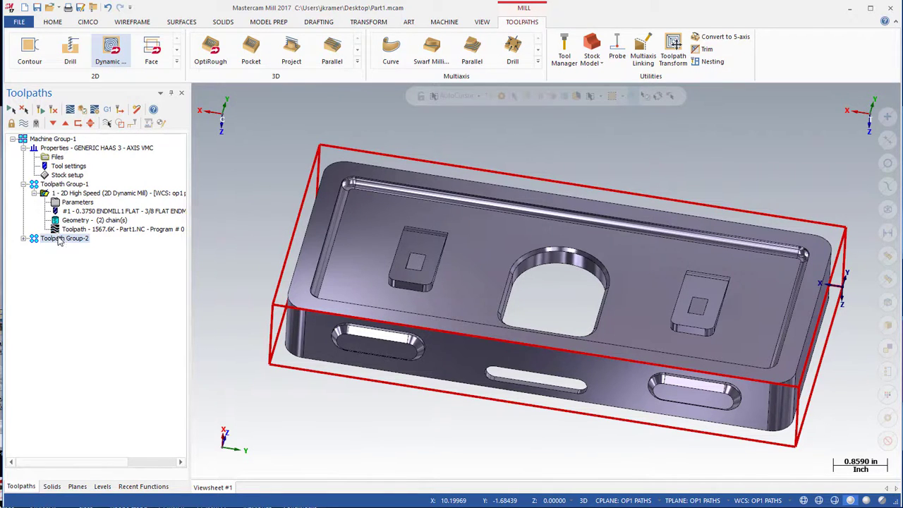
left_click(59, 239)
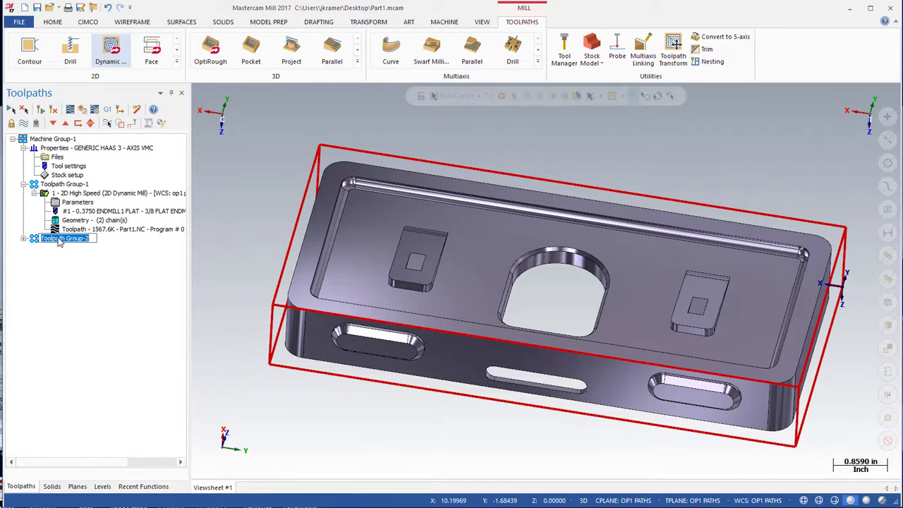
type("op2 bottom")
left_click(224, 221)
key("alt+7")
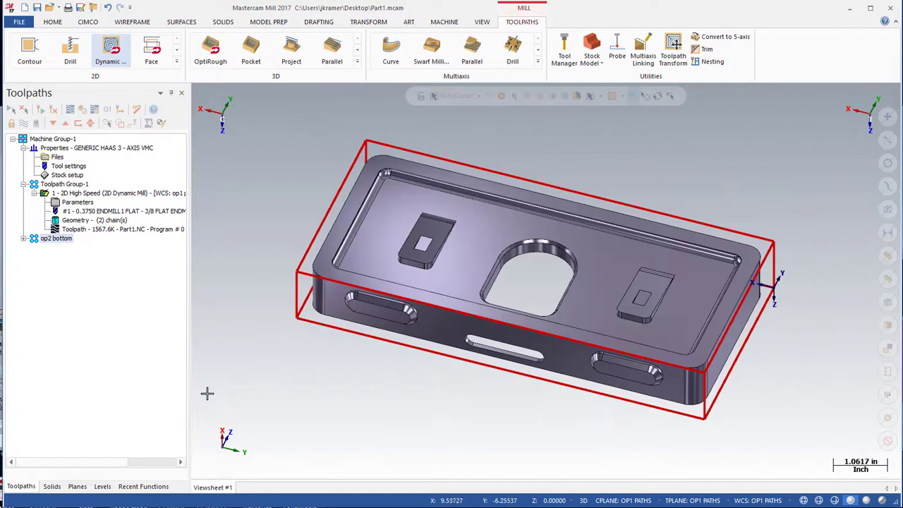
left_click(225, 438)
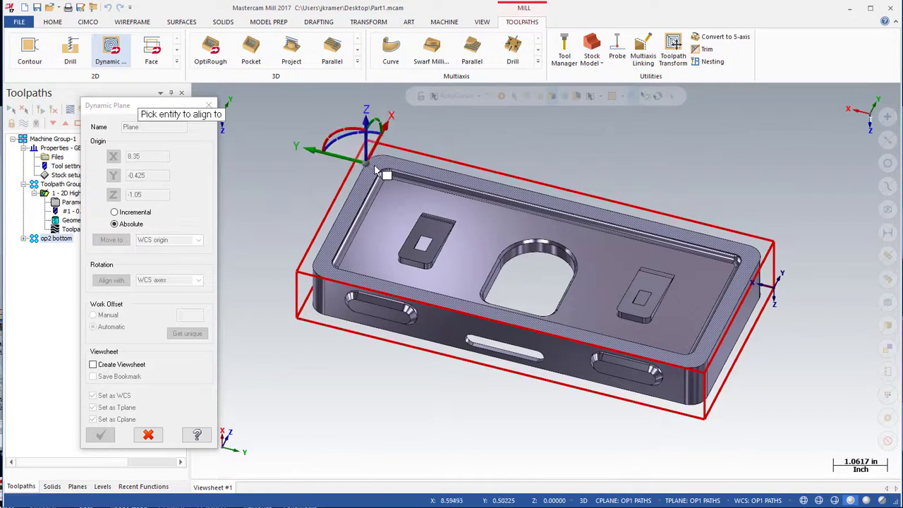
- Snap a dynamic plane to the part corner and rotate it -90°
left_click(390, 176)
scroll(407, 195, "up", 5)
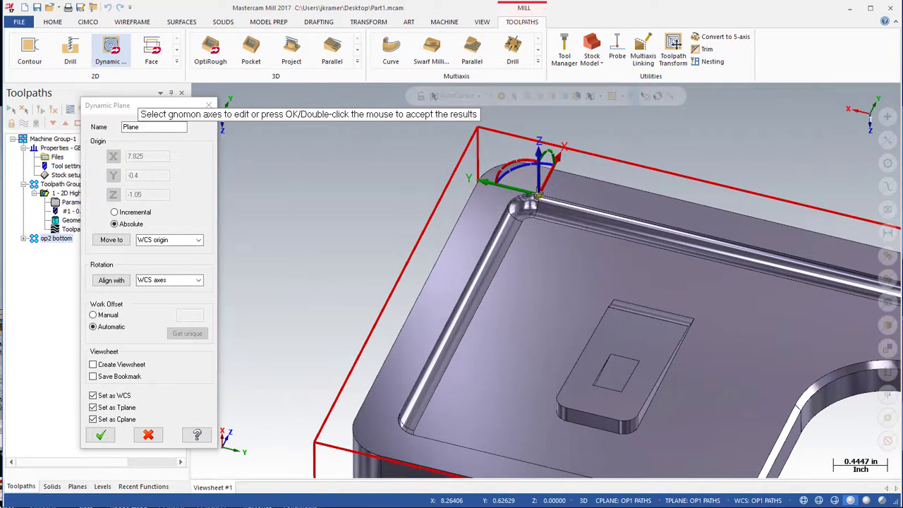
left_click(537, 193)
left_click(479, 180)
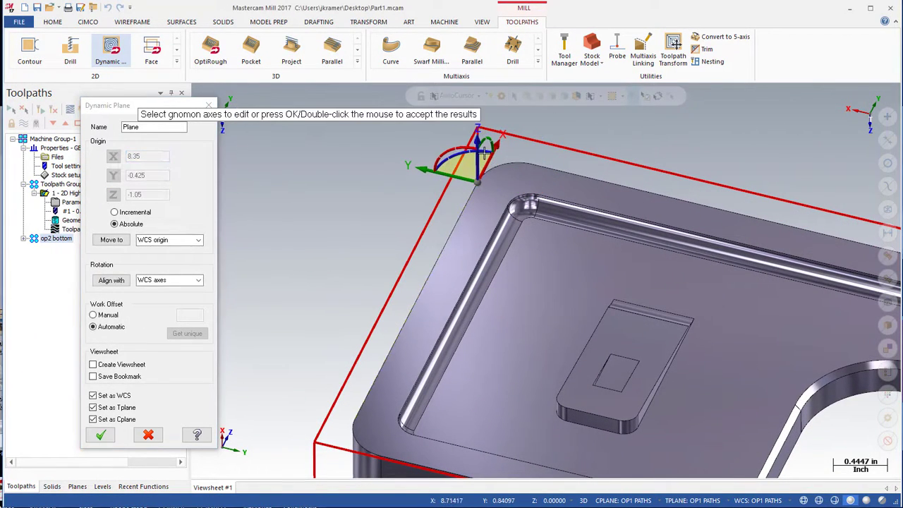
left_click(494, 158)
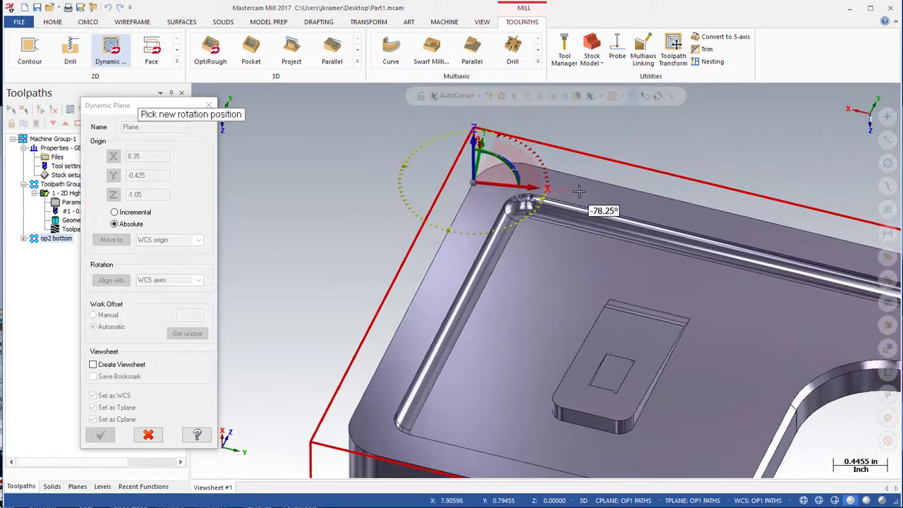
scroll(578, 191, "down", 3)
middle_click_drag(579, 191, 687, 212)
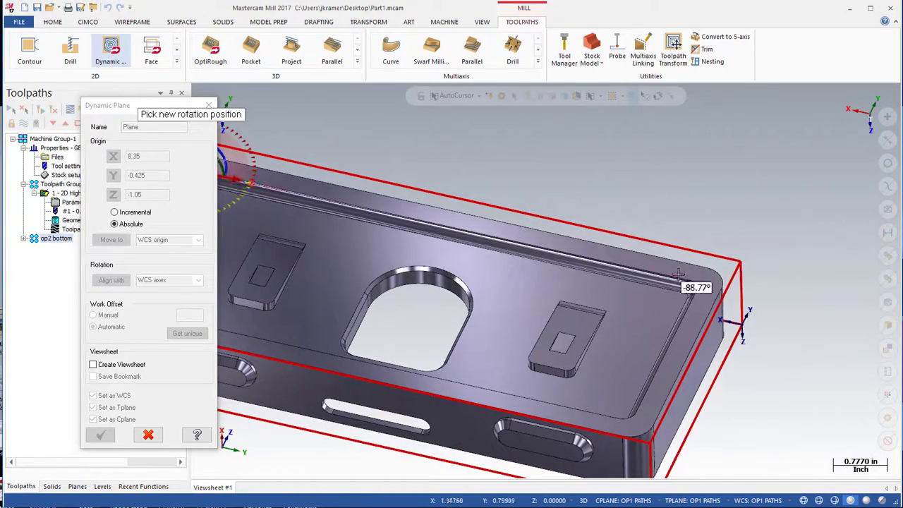
left_click(728, 296)
middle_click_drag(728, 296, 456, 189)
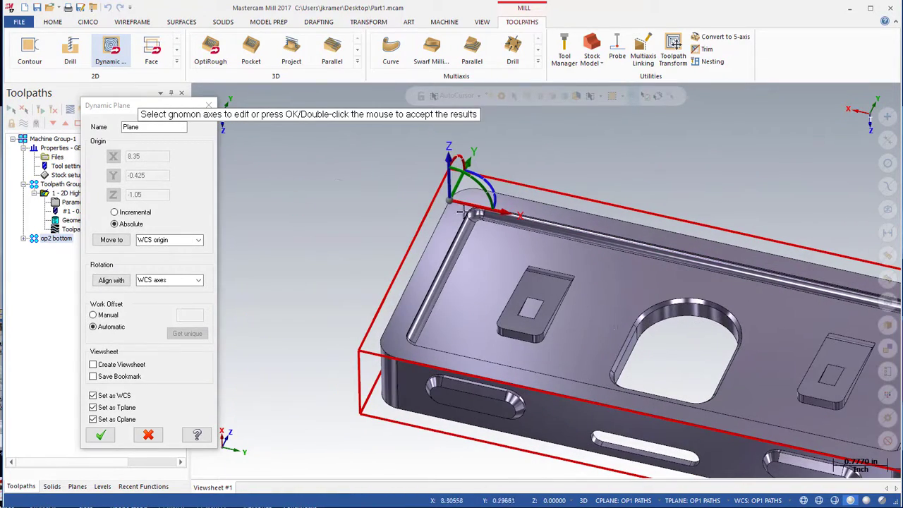
- Move the plane origin to the stock corner, name it op2 bottom with its own viewsheet, and accept
left_click(456, 189)
scroll(462, 187, "up", 5)
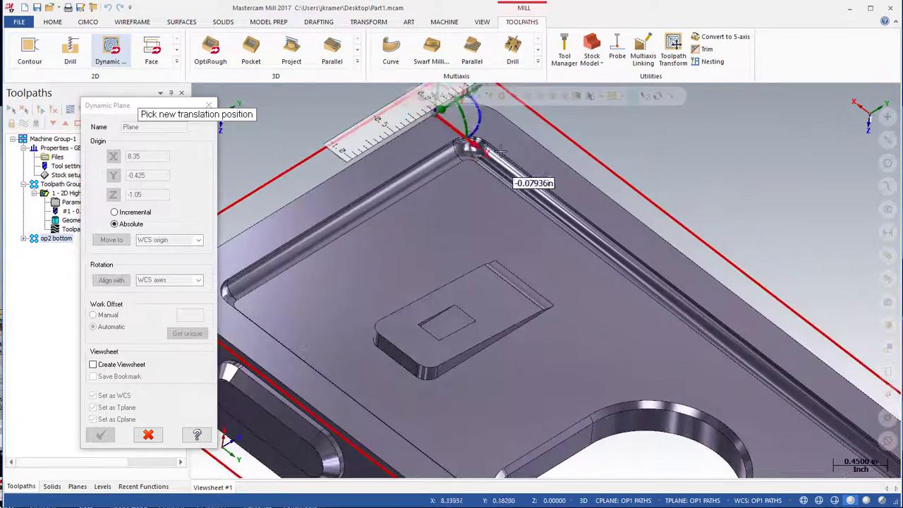
left_click(502, 105)
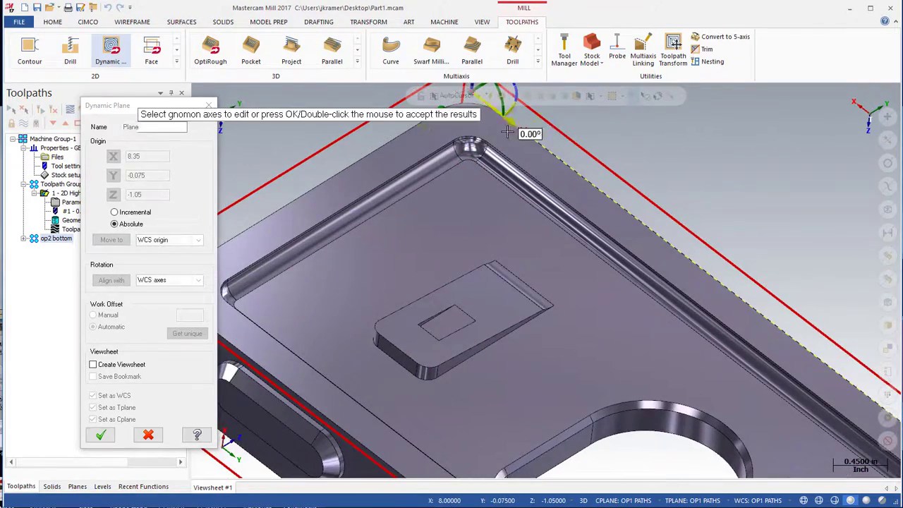
scroll(526, 275, "down", 2)
scroll(526, 275, "down", 4)
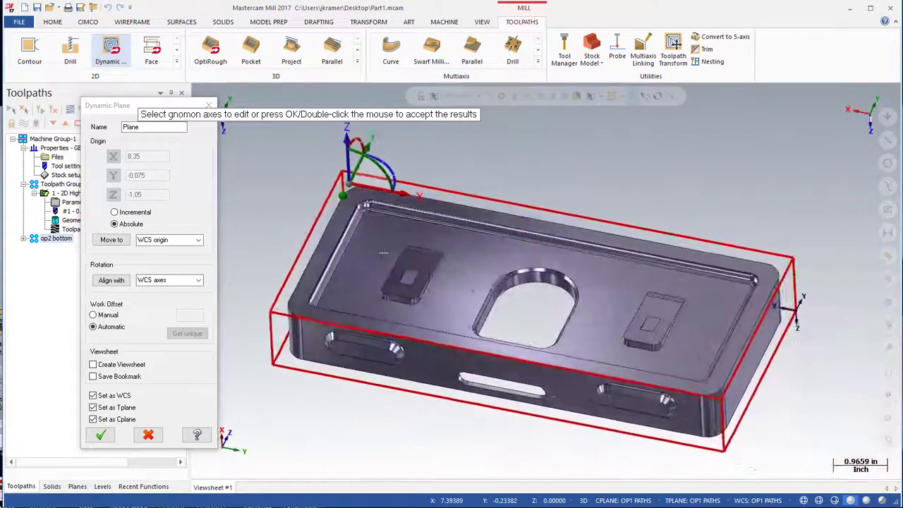
double_click(174, 128)
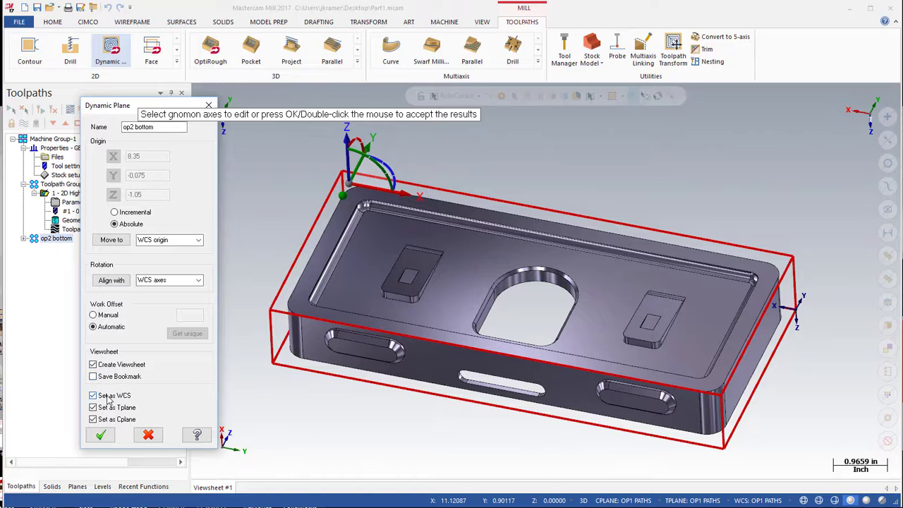
left_click(102, 436)
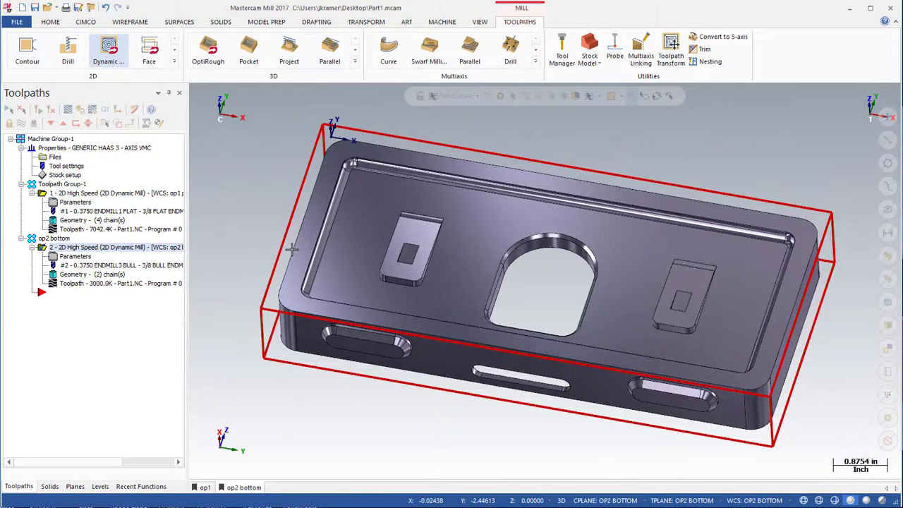
- Inspect the op2 toolpath backplot from the side, then close it and show the op1 viewsheet
left_click(80, 284)
middle_click_drag(371, 258, 486, 289)
scroll(485, 288, "up", 2)
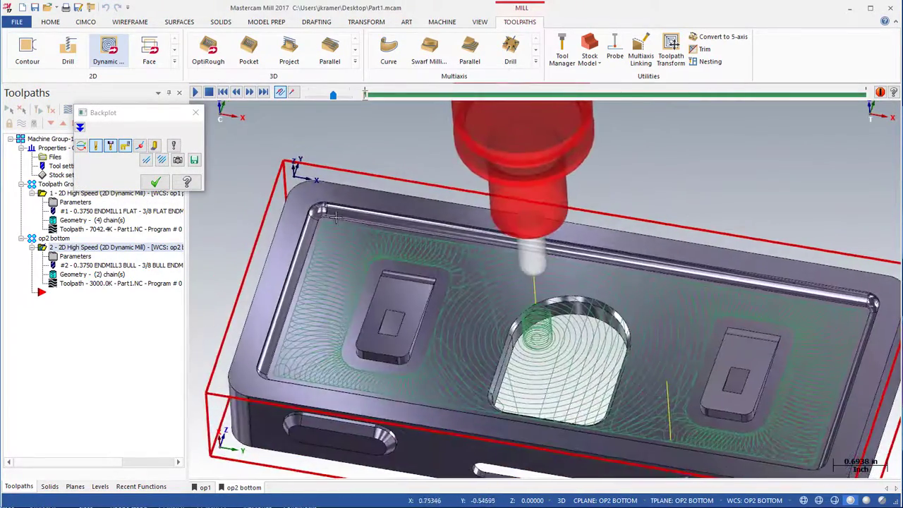
middle_click_drag(734, 416, 346, 229)
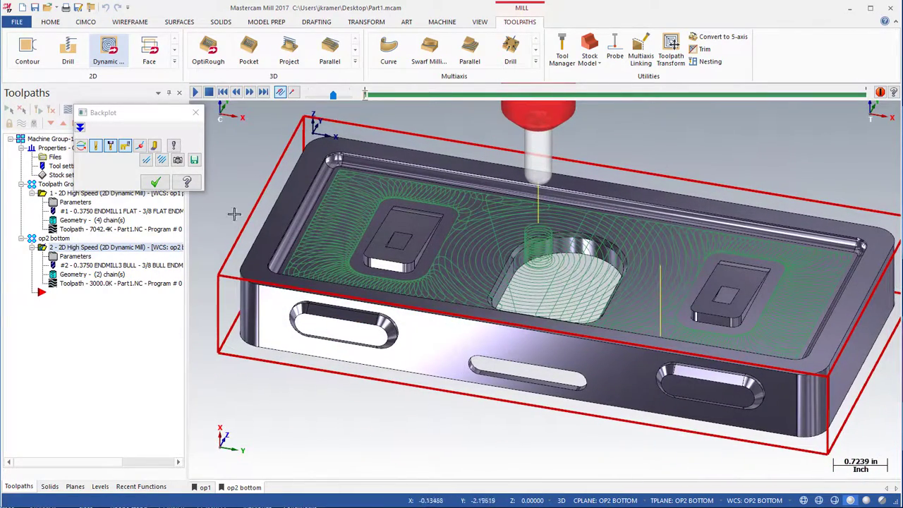
left_click(155, 184)
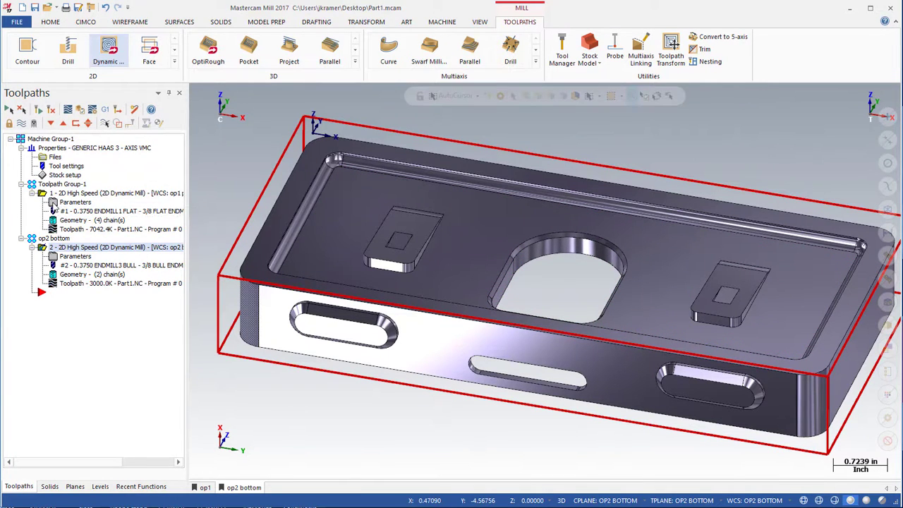
left_click(205, 488)
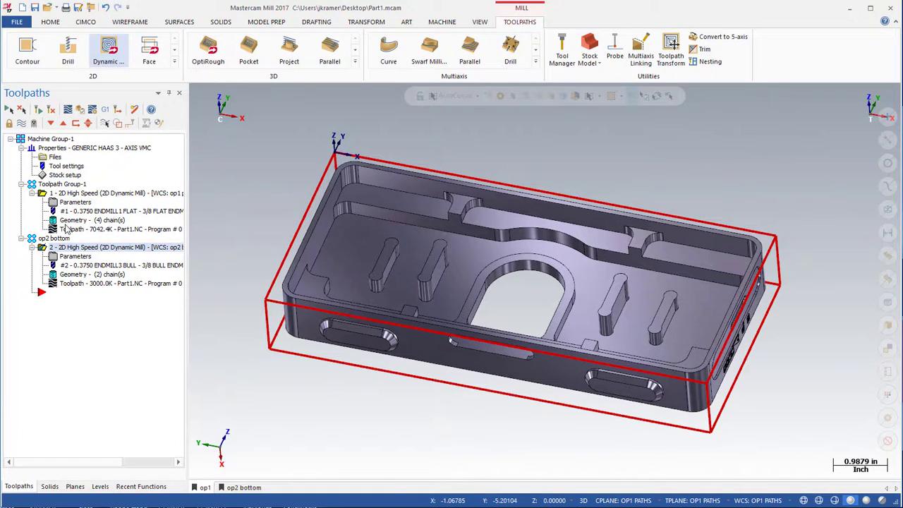
- Preview the chained machining regions of the op1 Dynamic Mill toolpath on the part
left_click(54, 203)
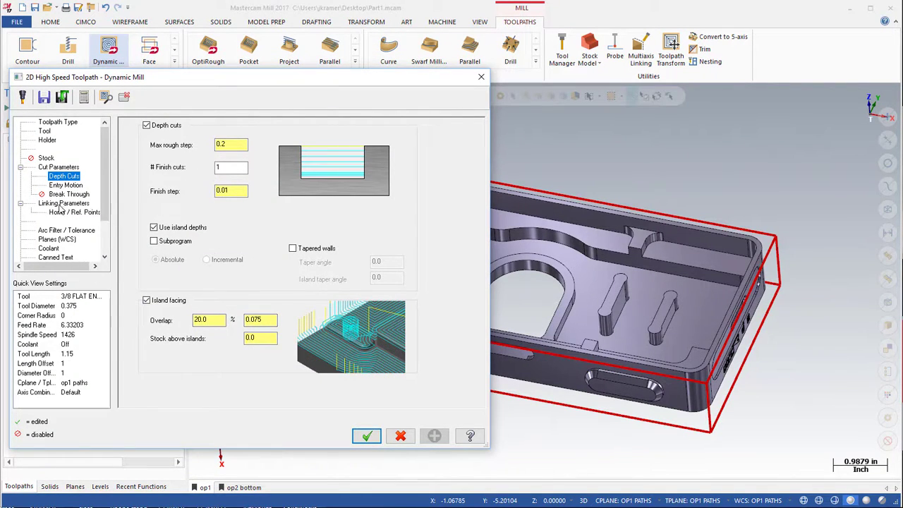
left_click(59, 122)
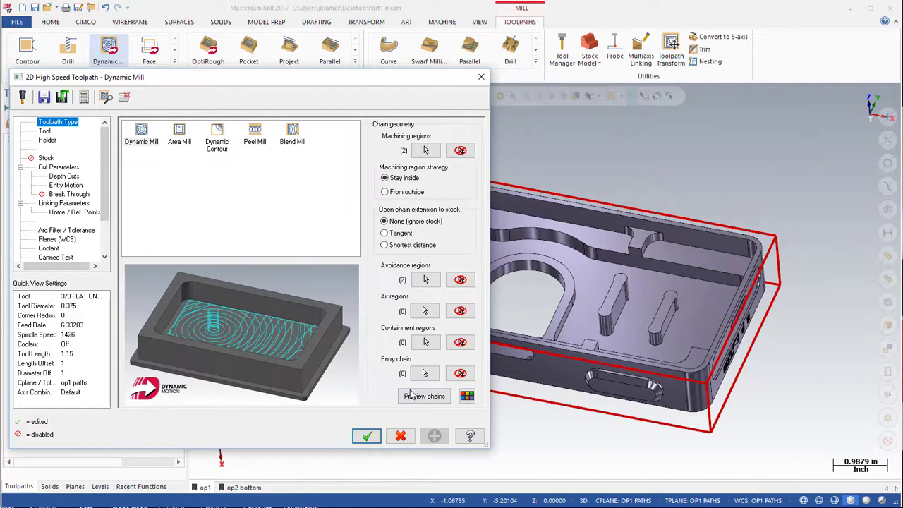
left_click(413, 397)
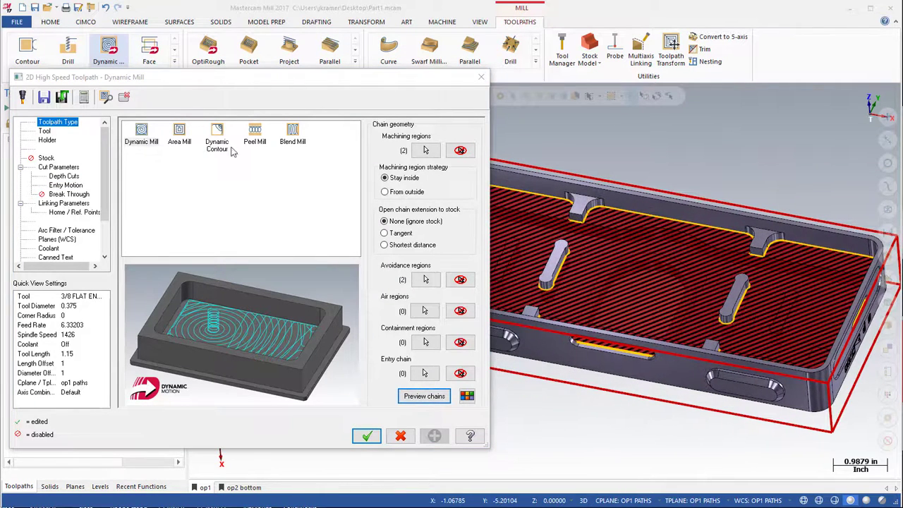
left_click(126, 97)
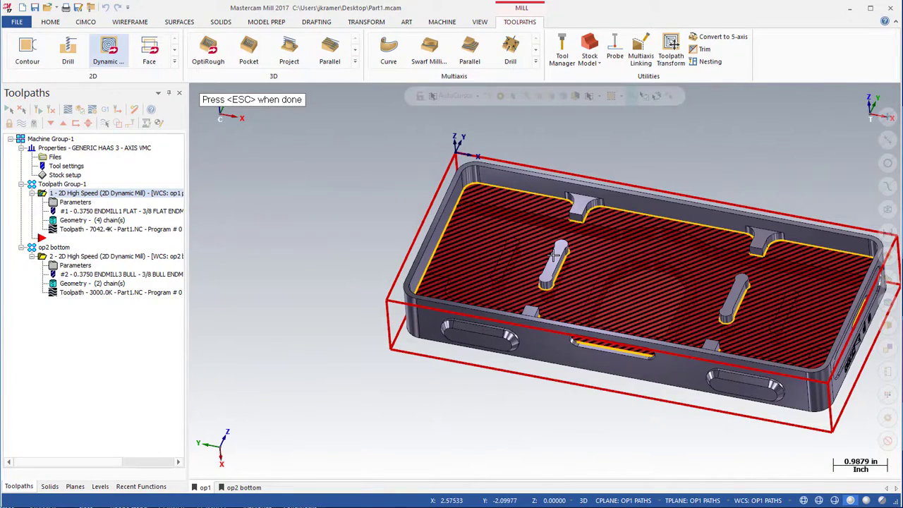
middle_click_drag(737, 296, 706, 382)
middle_click_drag(531, 323, 379, 161)
- Accept the op1 toolpath parameters and load it into Mastercam Simulator for verification
key("Escape")
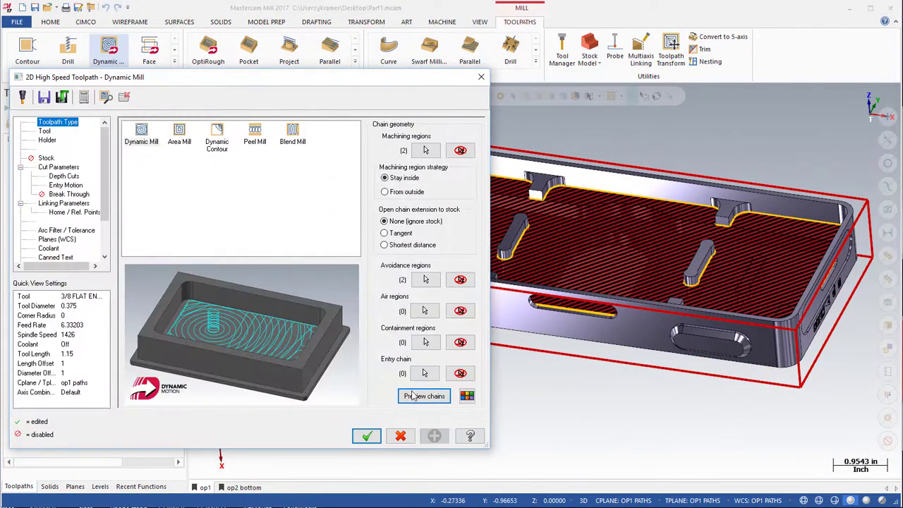
left_click(366, 436)
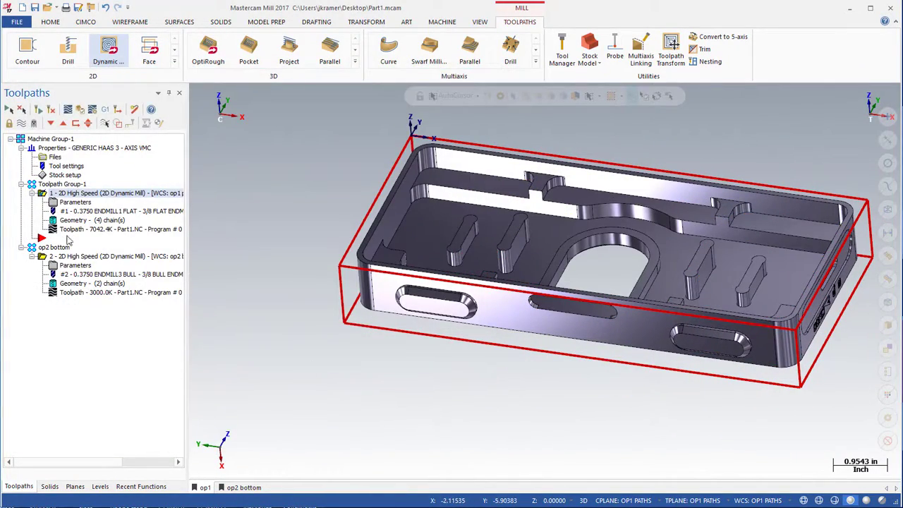
double_click(65, 235)
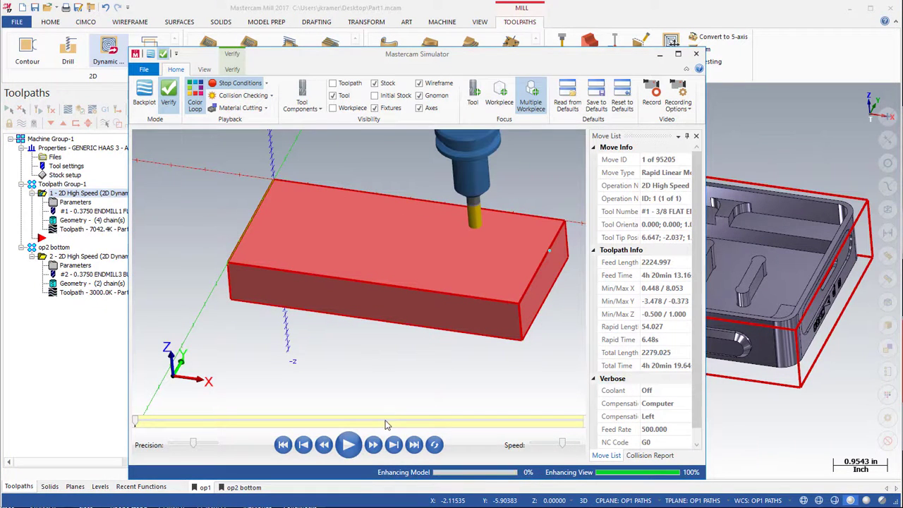
- Run the op1 roughing simulation through all 95205 moves, then close the simulator
left_click(349, 446)
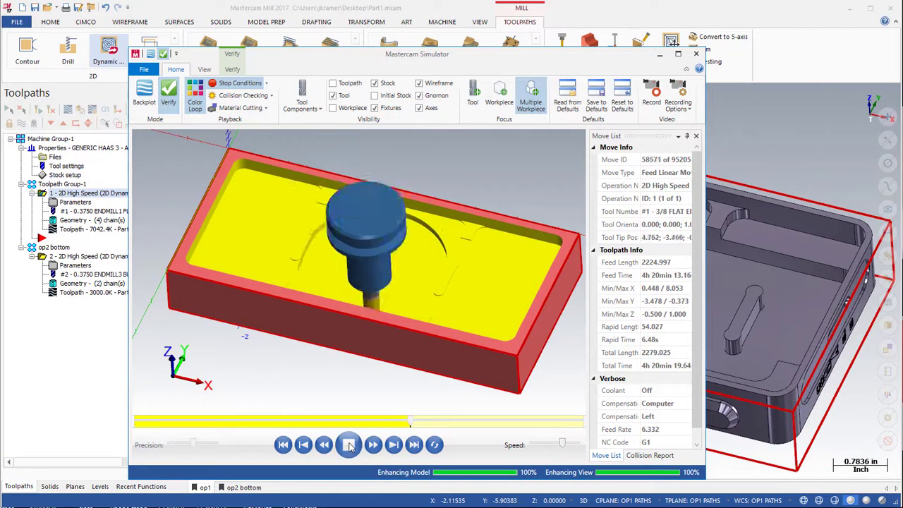
left_click(349, 444)
left_click(414, 446)
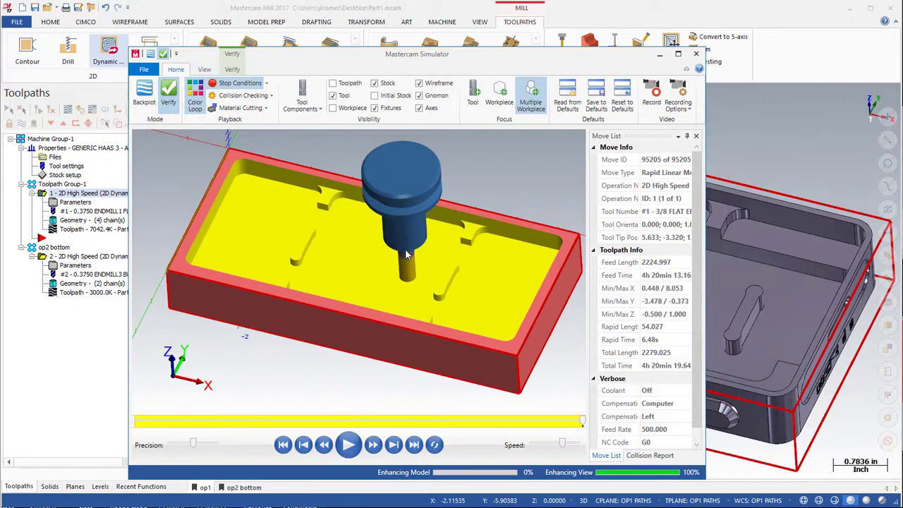
middle_click_drag(477, 242, 486, 211)
left_click(698, 55)
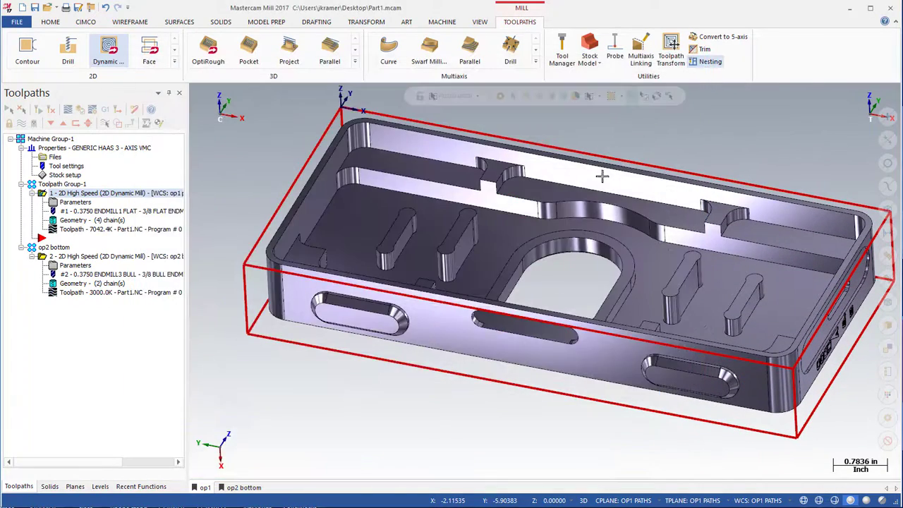
- Make Top the WCS, construction and tool plane in the Planes list, then view isometrically
middle_click_drag(294, 409, 282, 404)
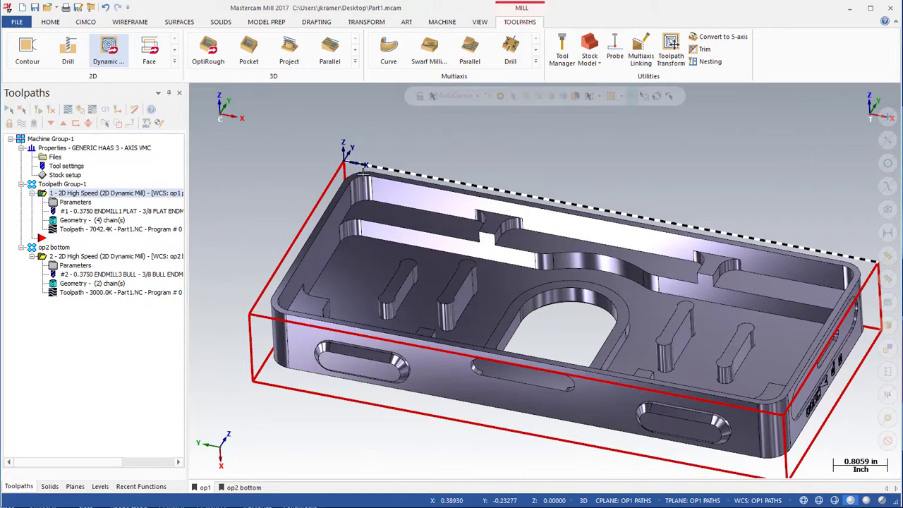
left_click(73, 485)
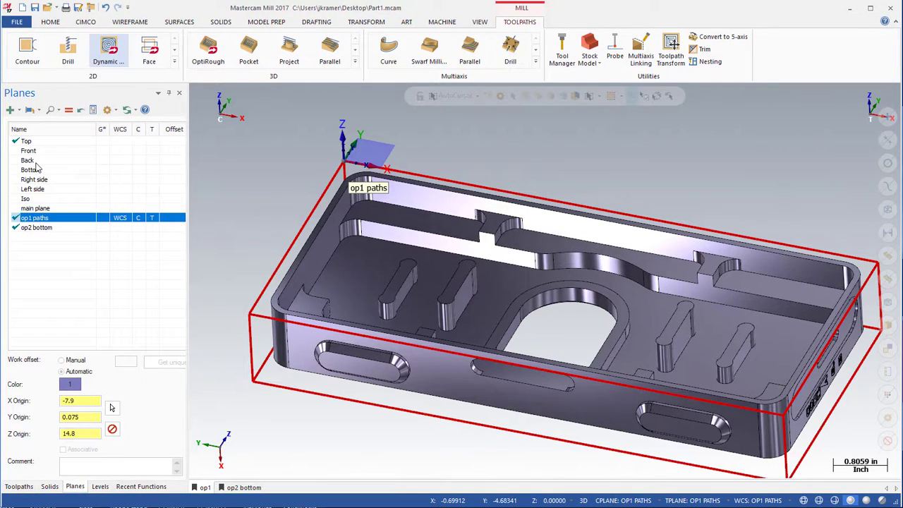
left_click(111, 143)
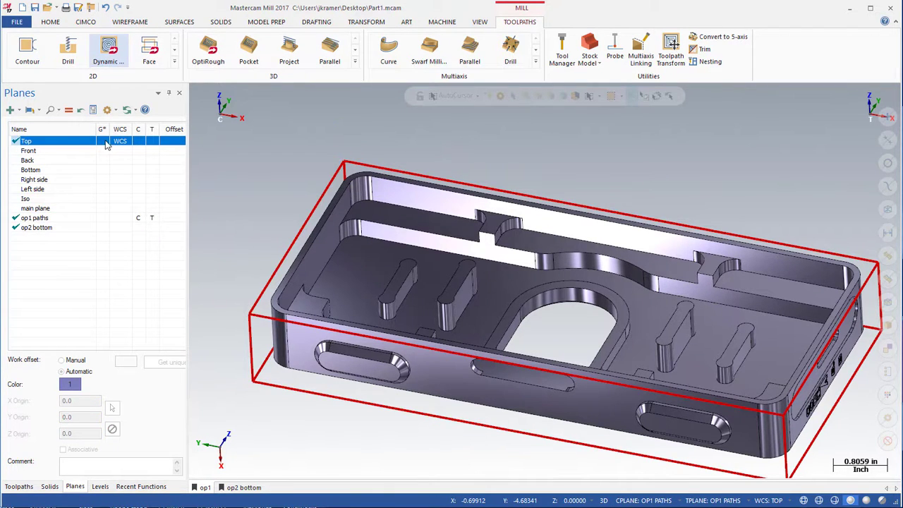
left_click(105, 142)
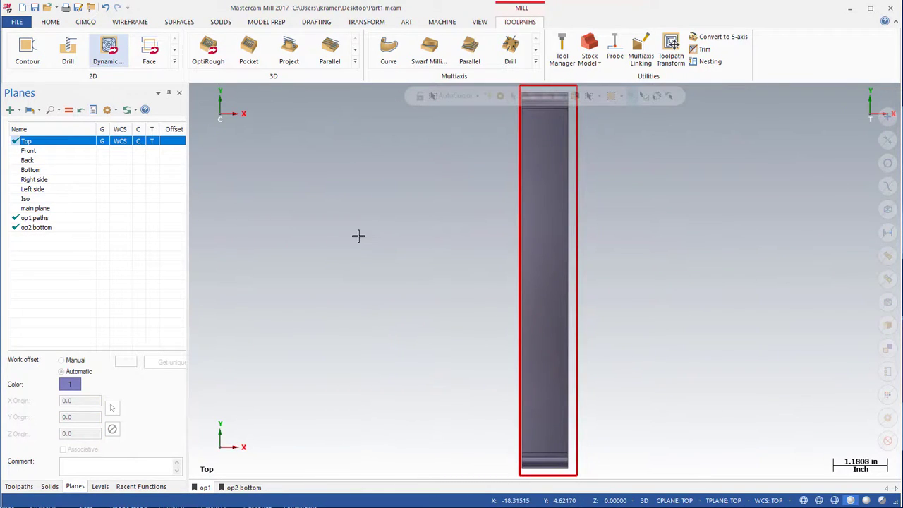
key("alt+7")
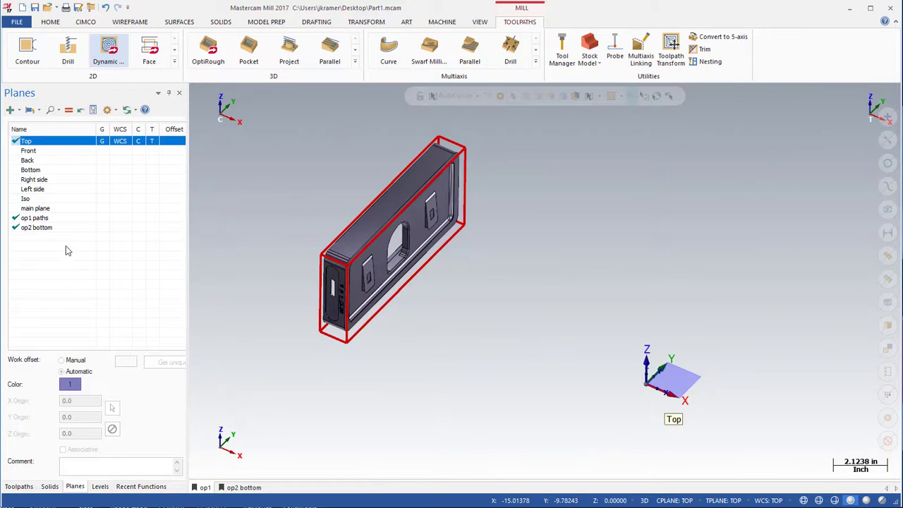
- Restore op1 paths as the active plane, check both viewsheets, and return to the Toolpaths manager
left_click(118, 221)
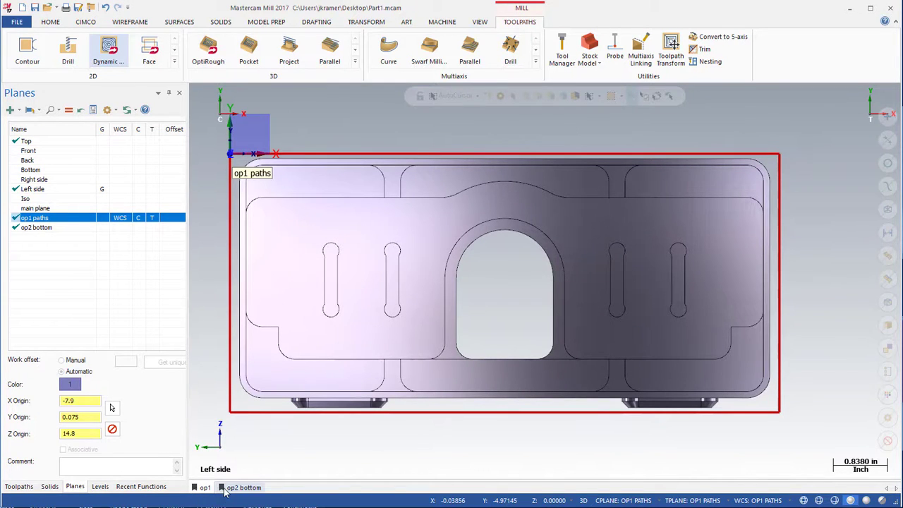
left_click(224, 490)
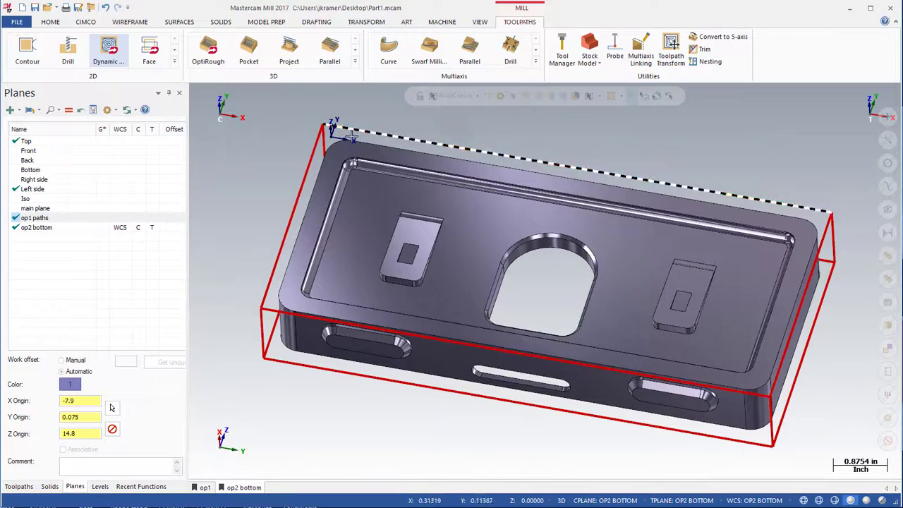
left_click(204, 487)
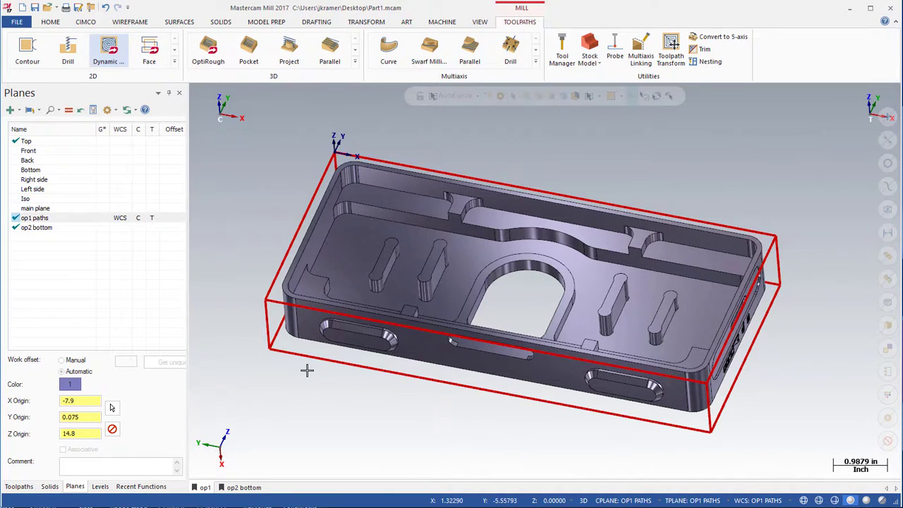
left_click(134, 22)
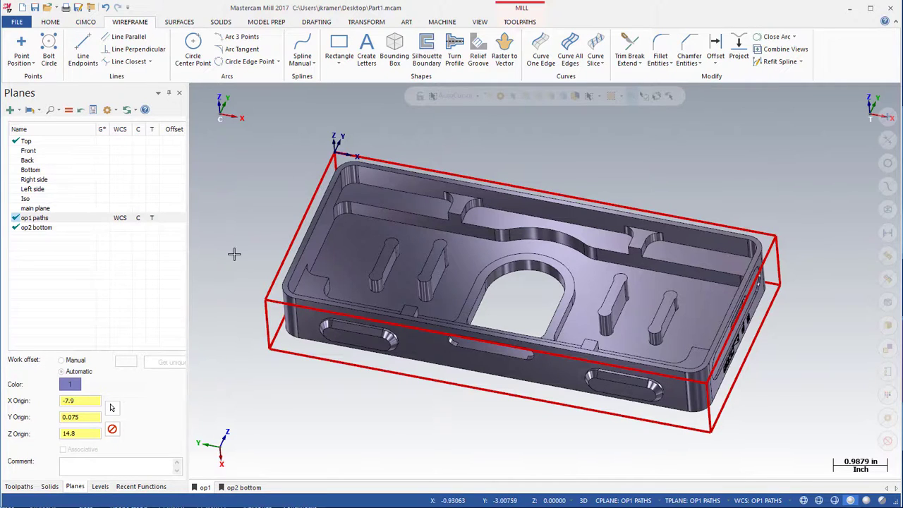
left_click(19, 486)
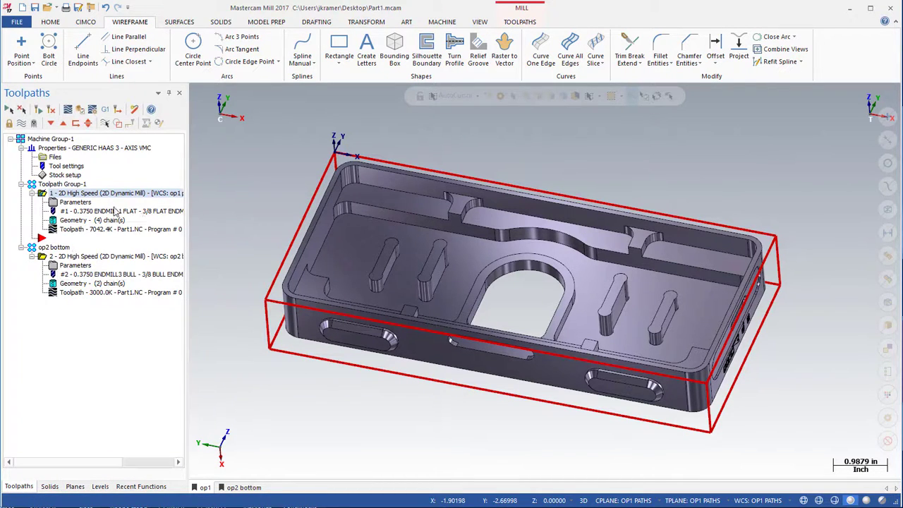